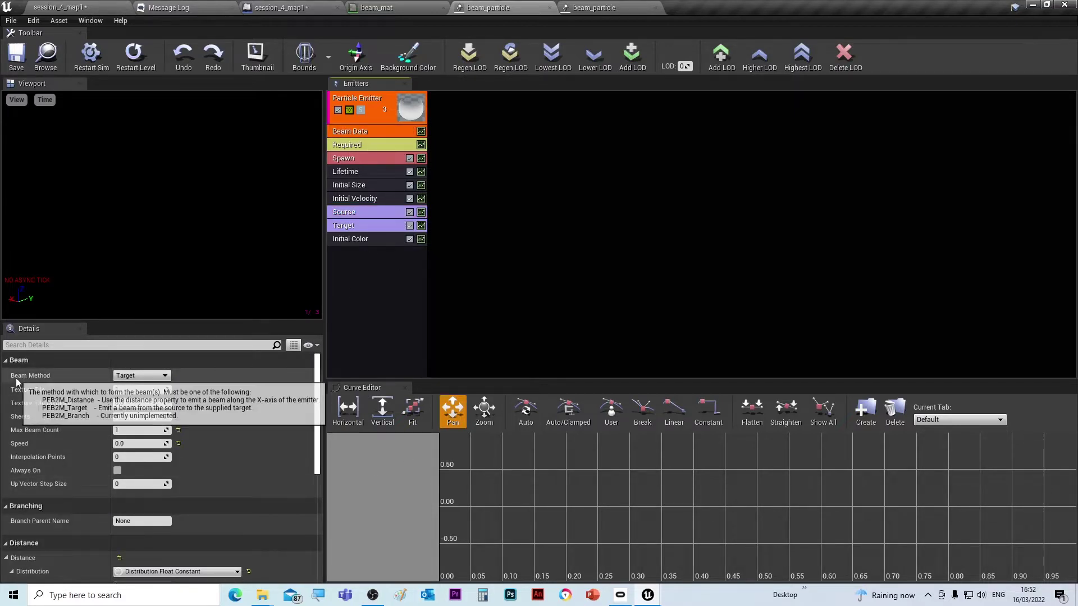
- Examine the Beam Data module's beam method, tiling, speed, distance, taper and rendering settings
click(150, 377)
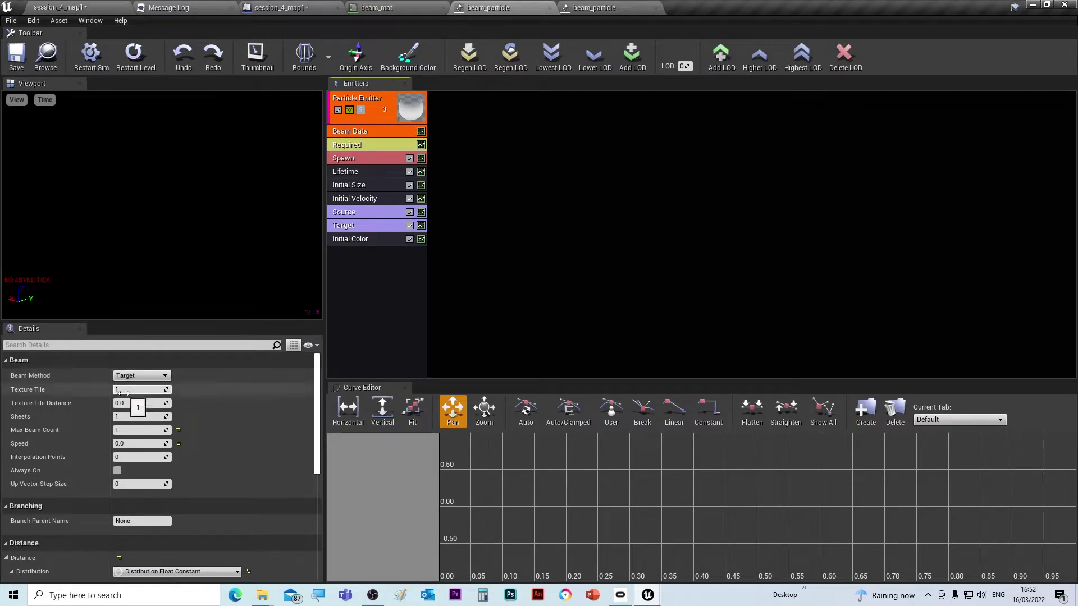
click(145, 380)
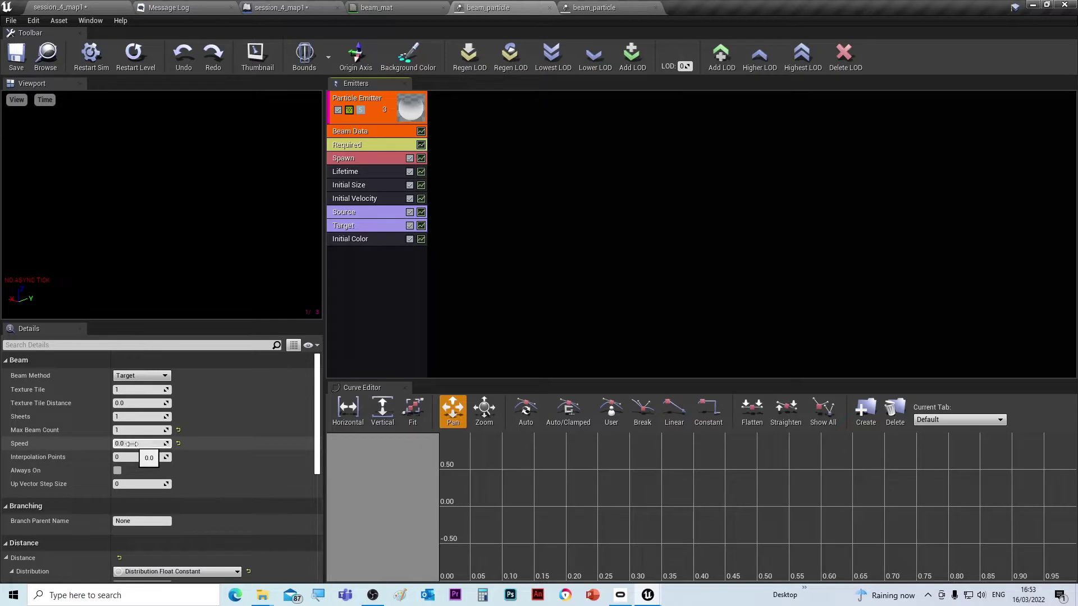
scroll(247, 442, down, 1)
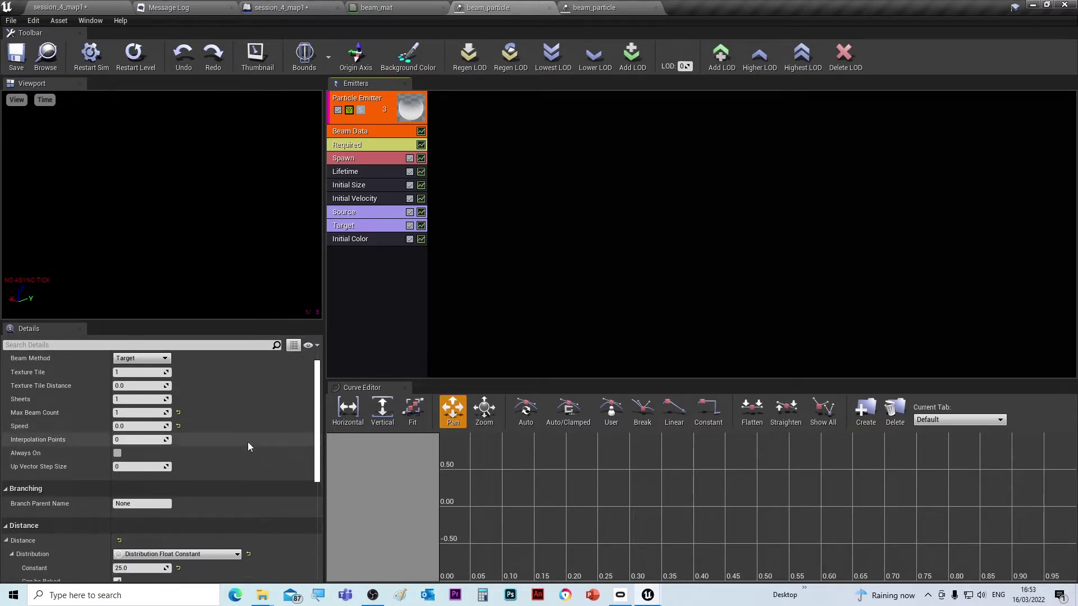
scroll(316, 449, down, 1)
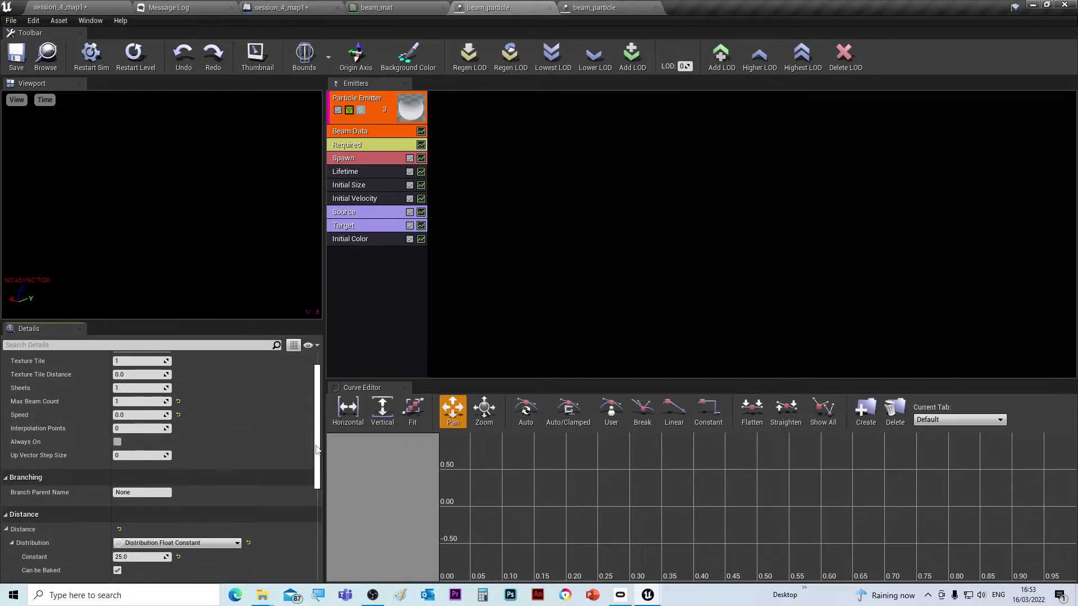
drag(316, 449, 315, 487)
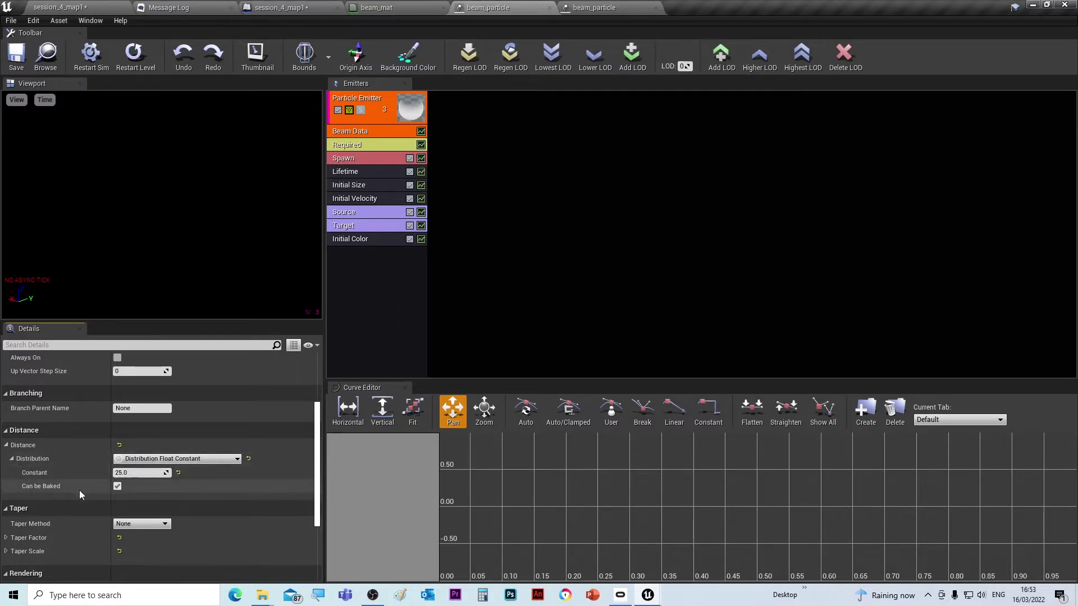
scroll(130, 498, down, 2)
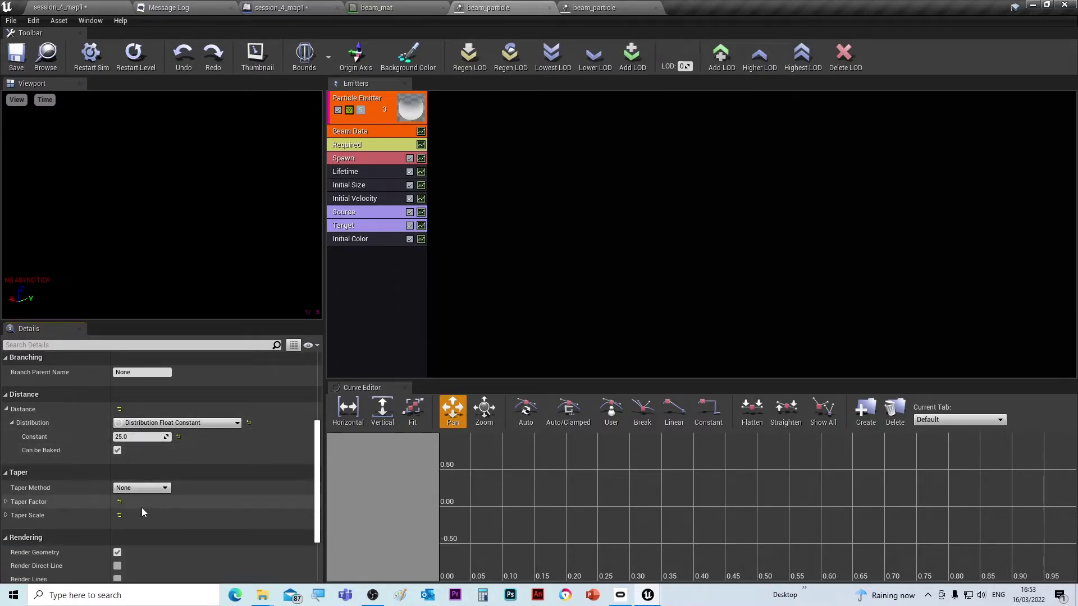
scroll(54, 504, down, 3)
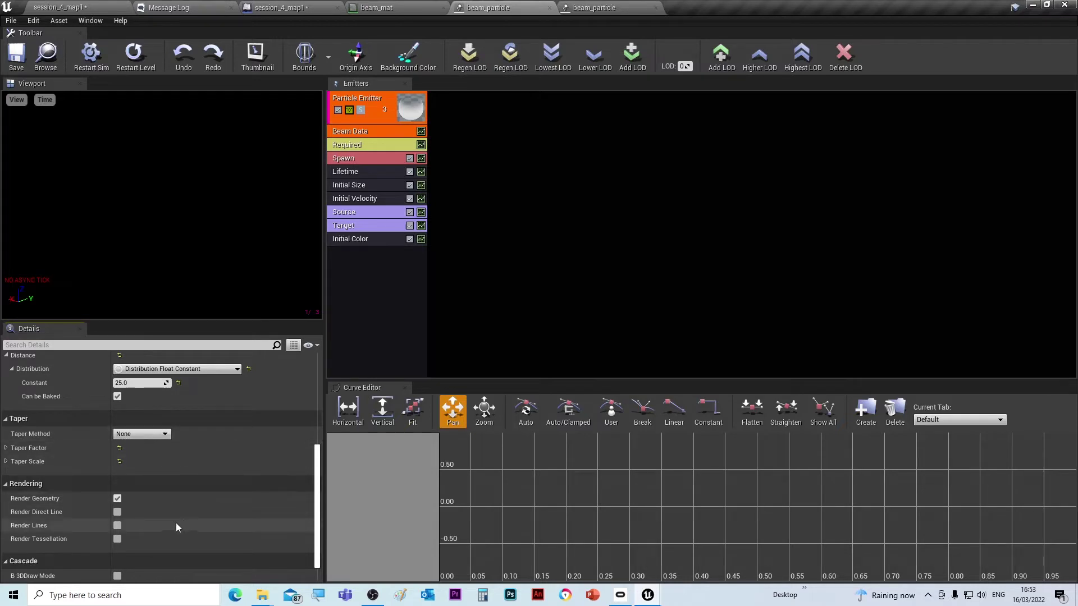
scroll(177, 527, down, 1)
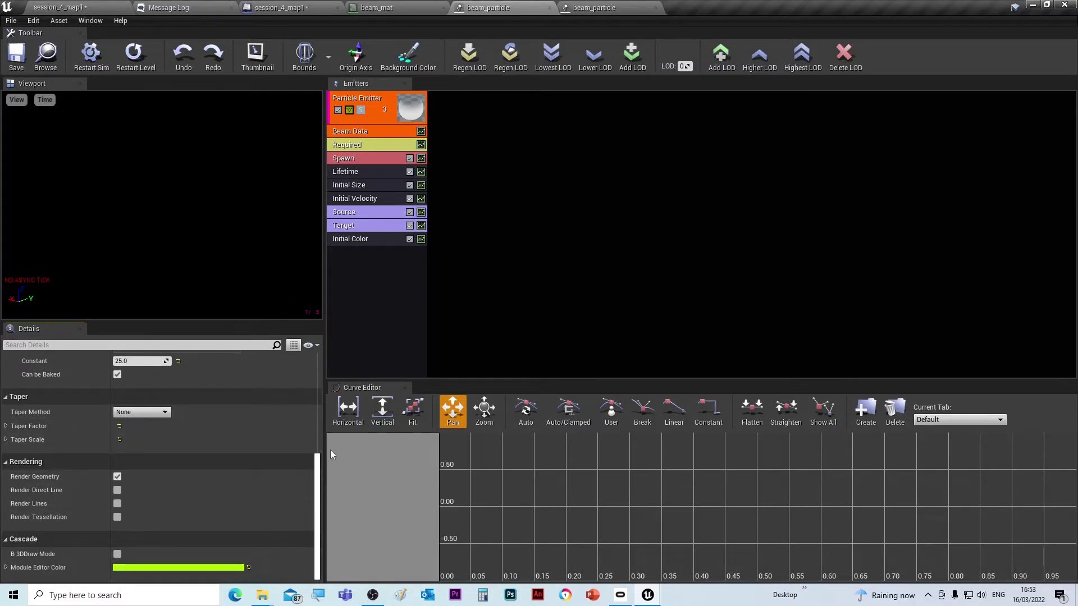
drag(317, 489, 304, 197)
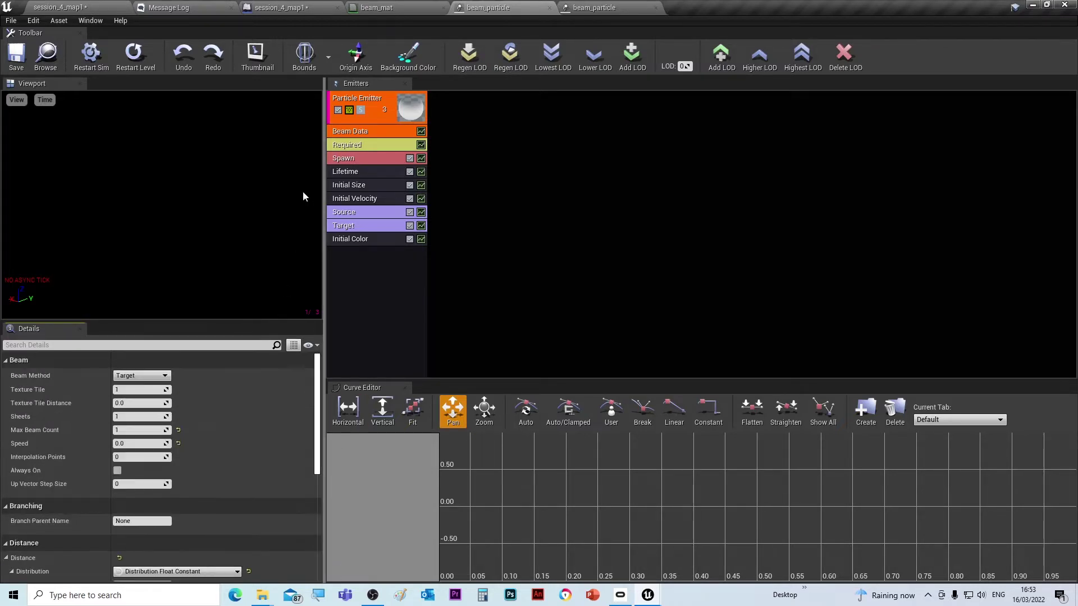
- Review the emitter's Spawn rate and burst settings, general particle settings, Initial Color module and Target module
click(354, 160)
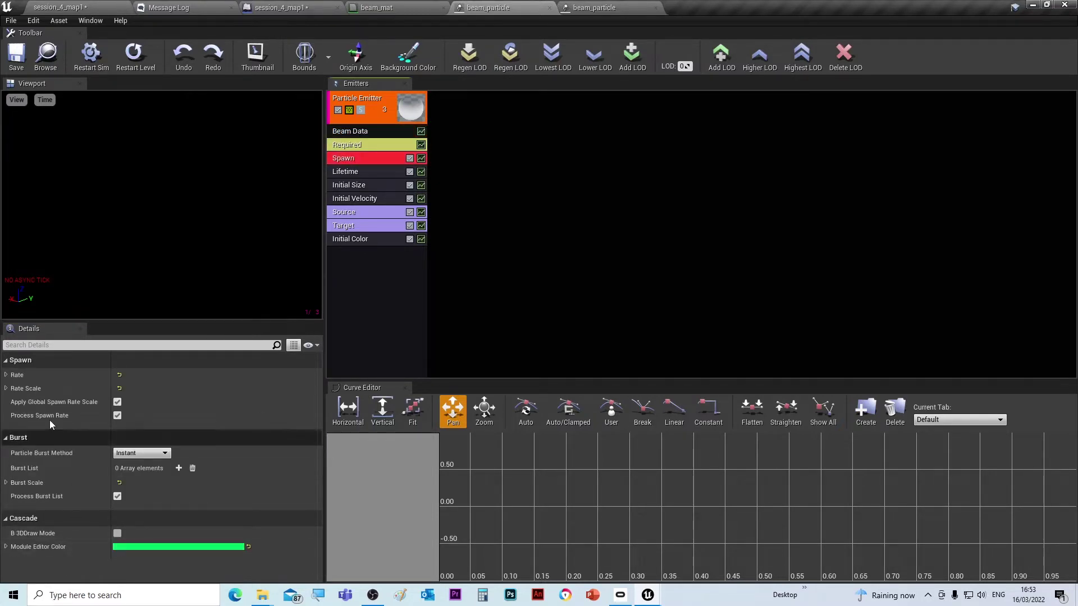
click(7, 375)
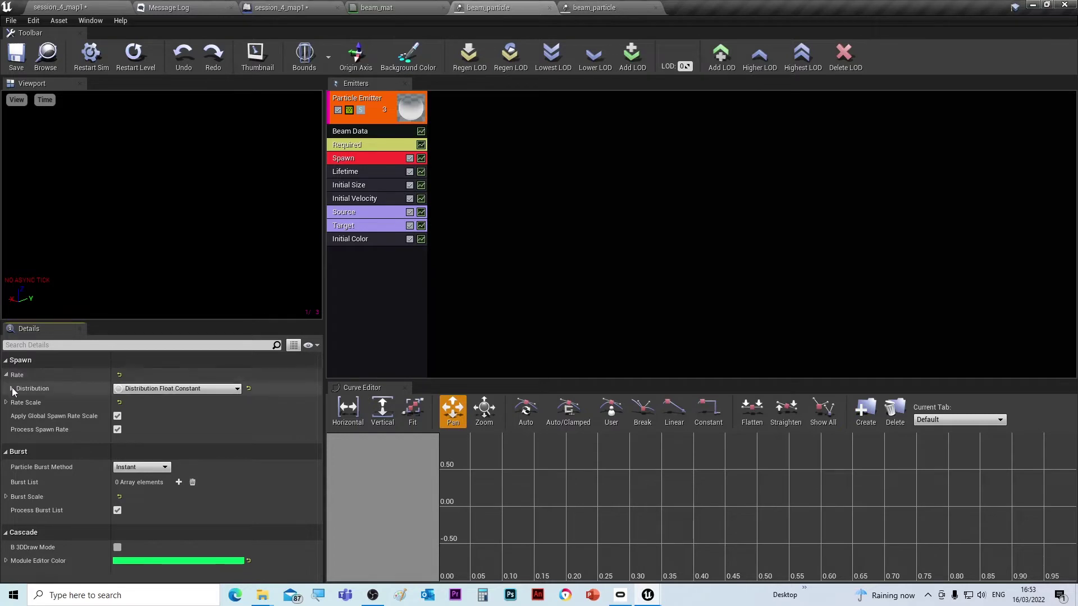
click(12, 389)
click(6, 375)
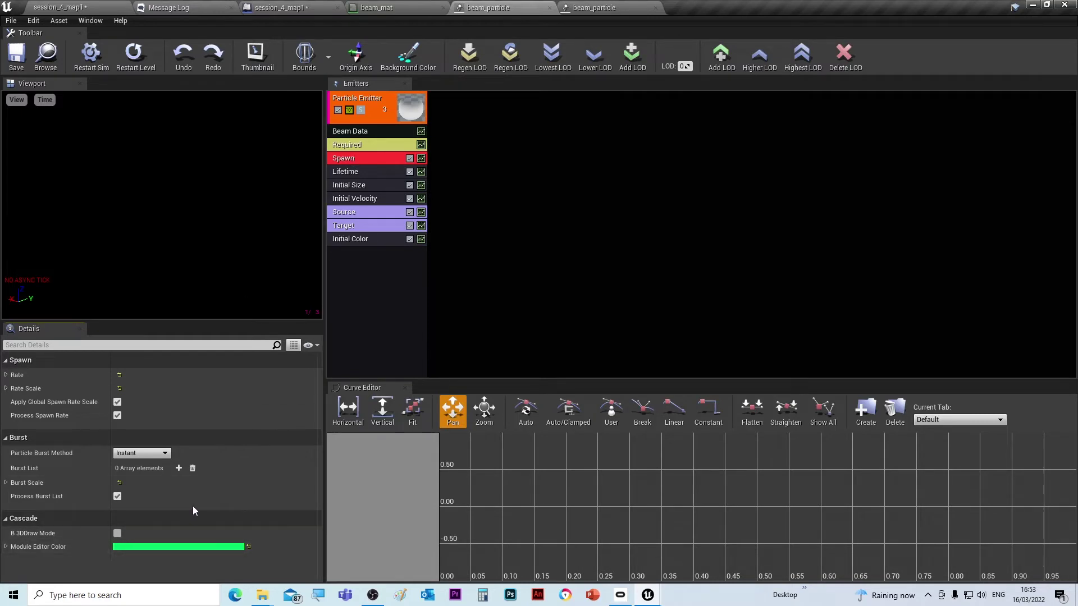
click(376, 115)
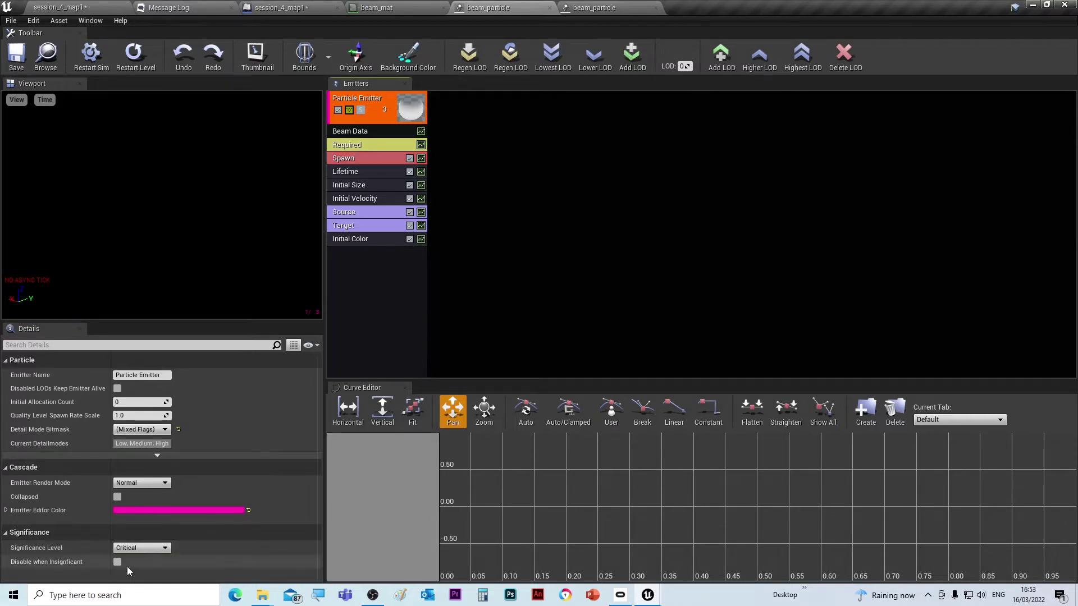
click(349, 240)
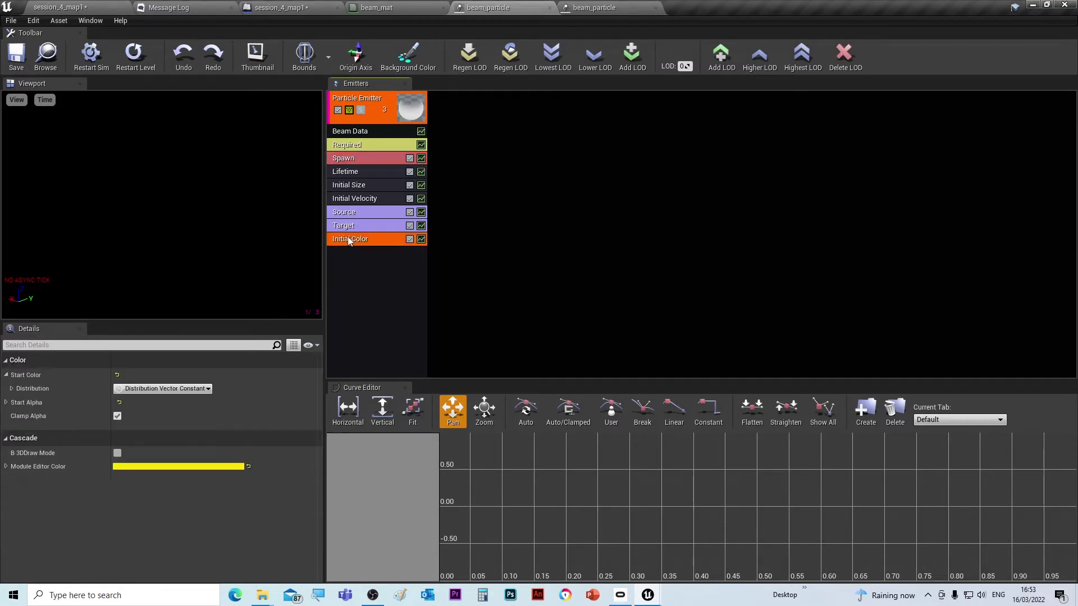
click(346, 228)
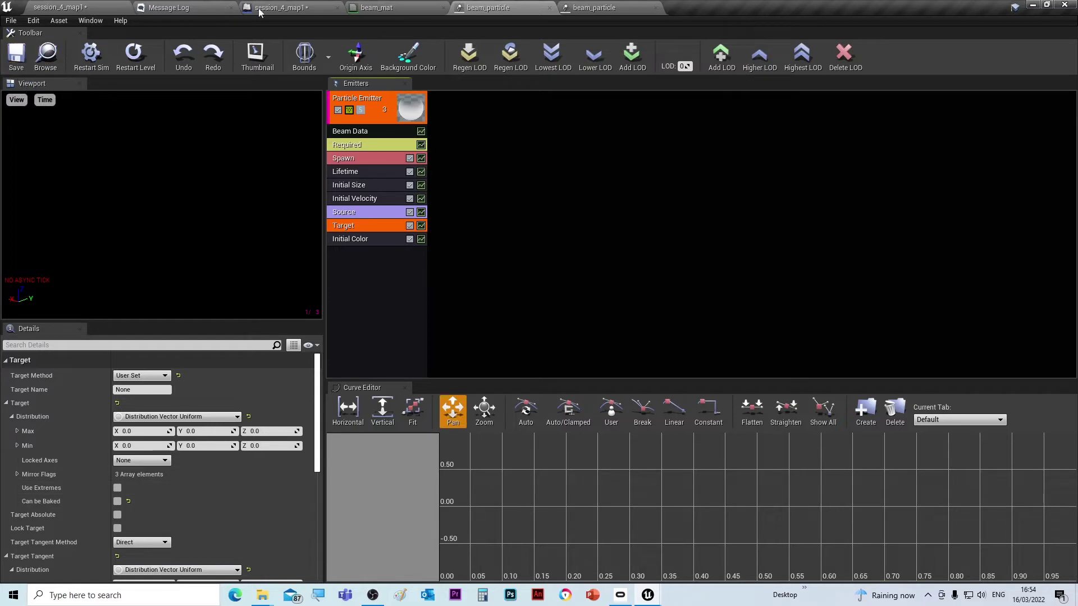
- Save the beam particle system and open the VR_Pawn blueprint from the session_4_map1 project's Content folder
click(17, 56)
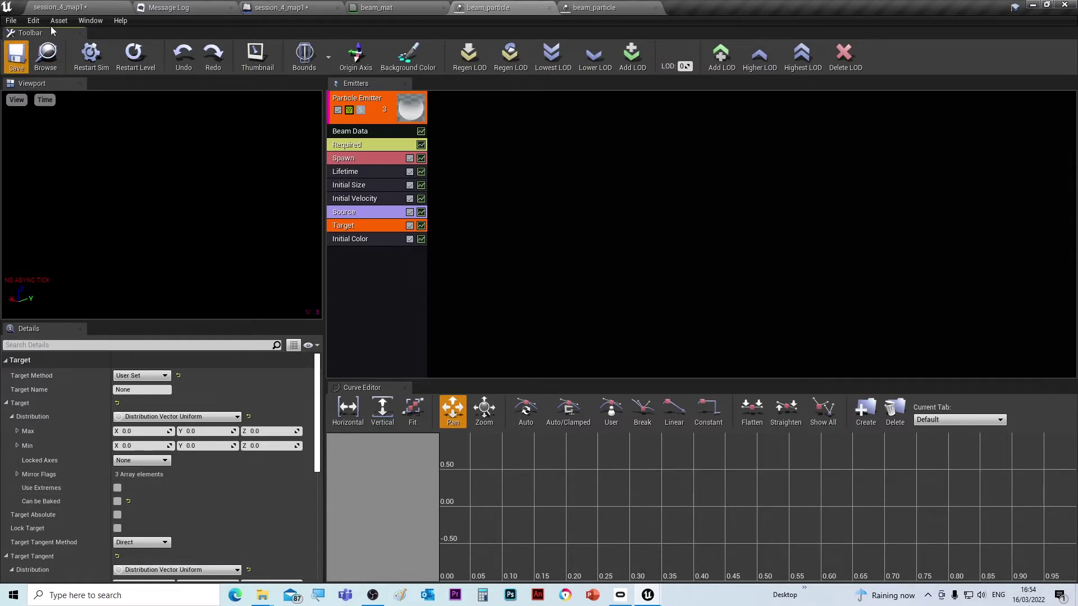
click(104, 8)
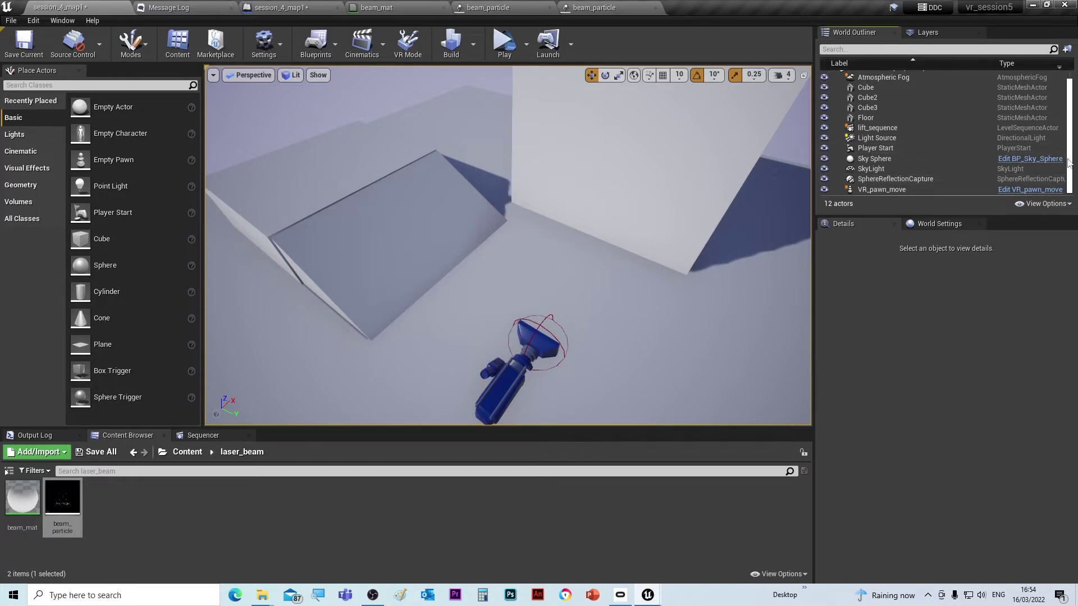
click(187, 452)
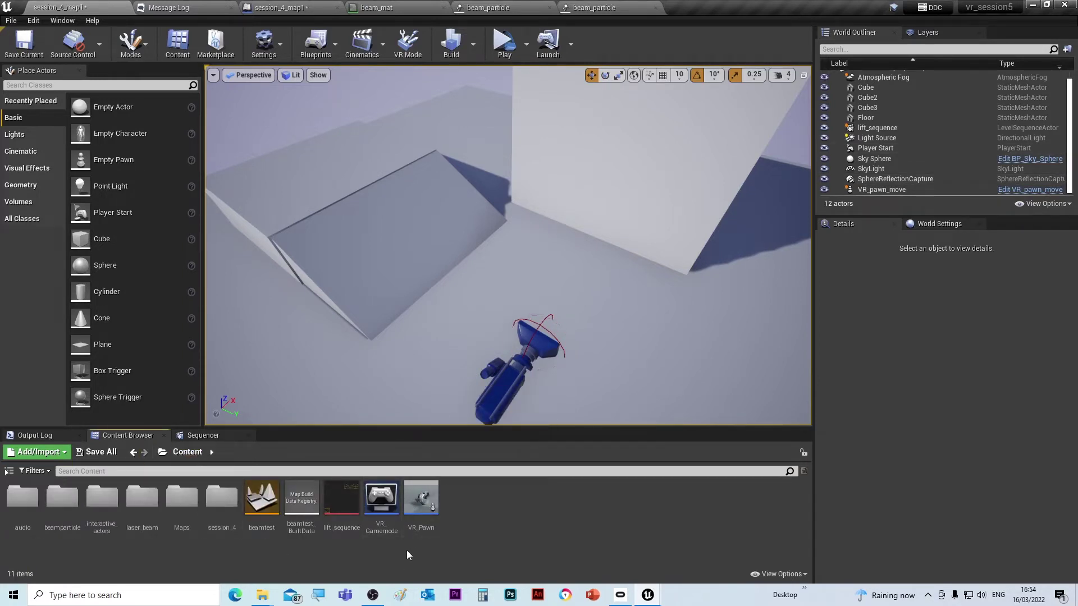
double_click(423, 497)
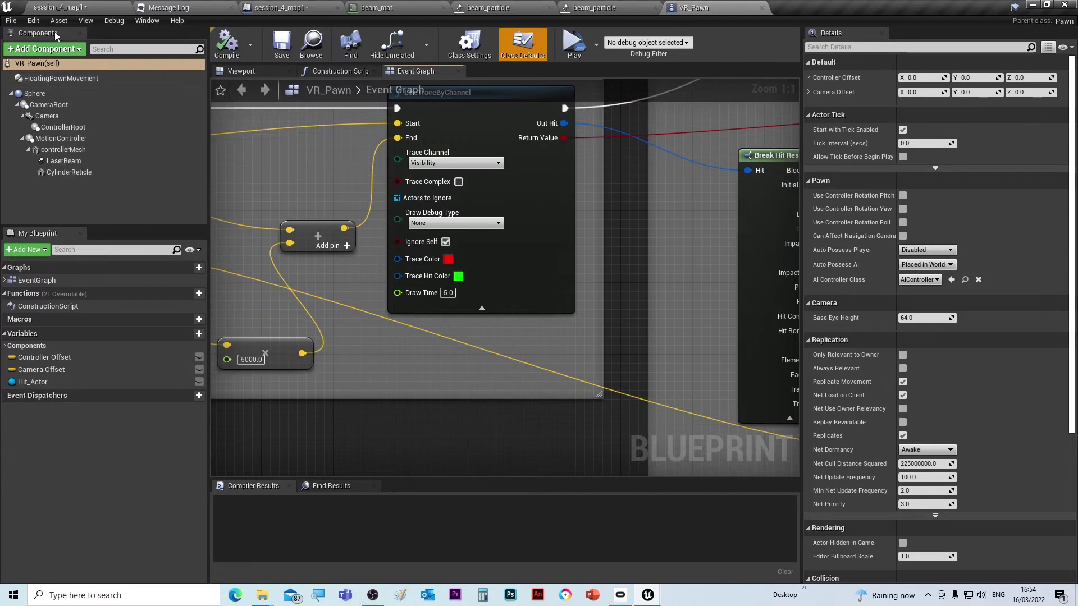
- Inspect the VR_Pawn camera and controller components in the blueprint's 3D viewport, with a wider component list
click(77, 201)
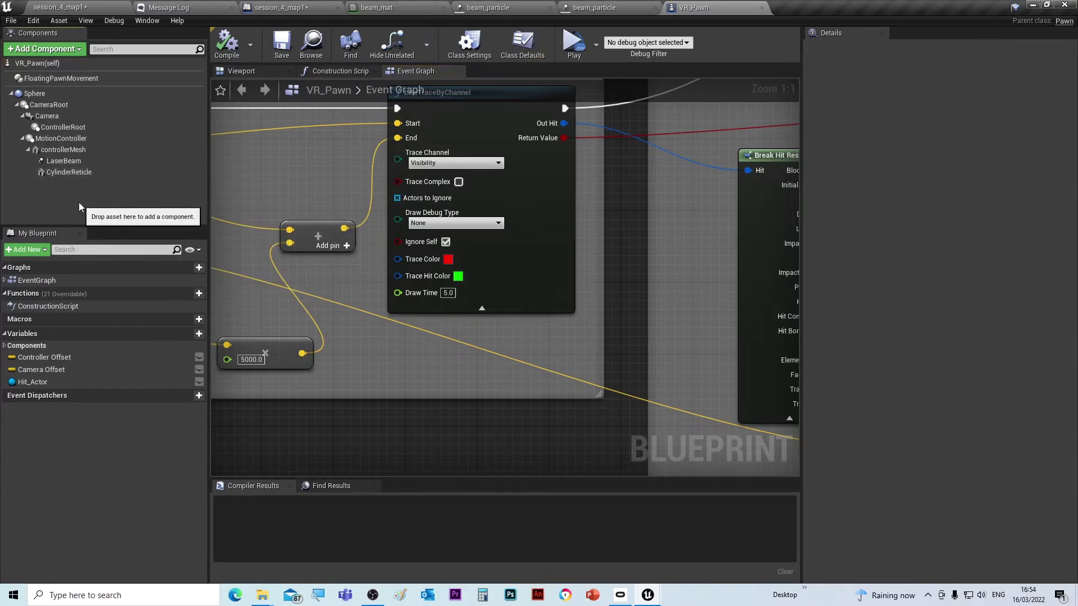
click(247, 71)
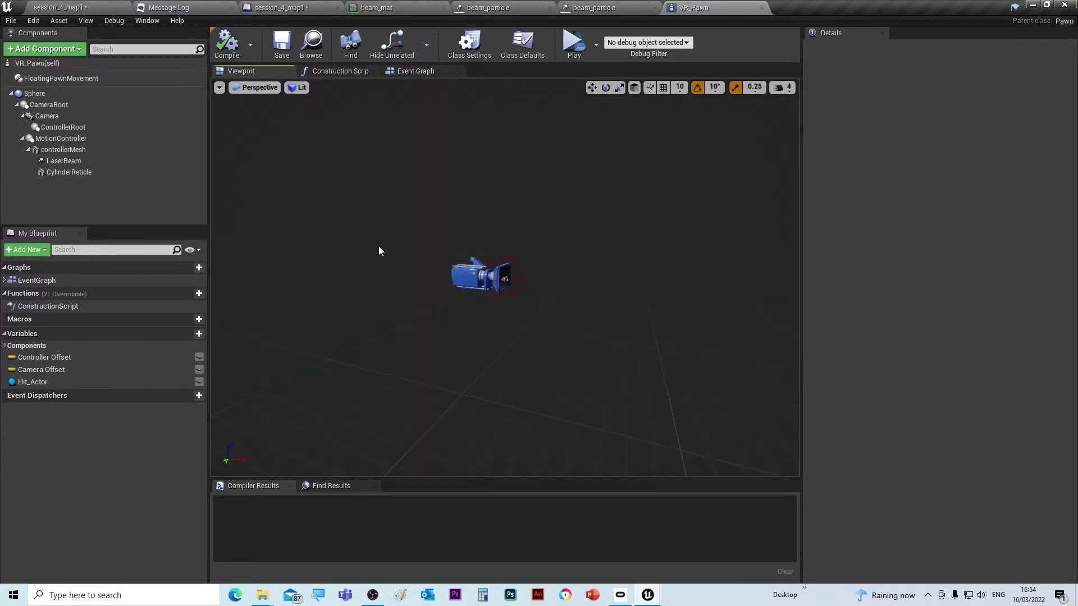
scroll(499, 269, up, 3)
scroll(499, 269, down, 1)
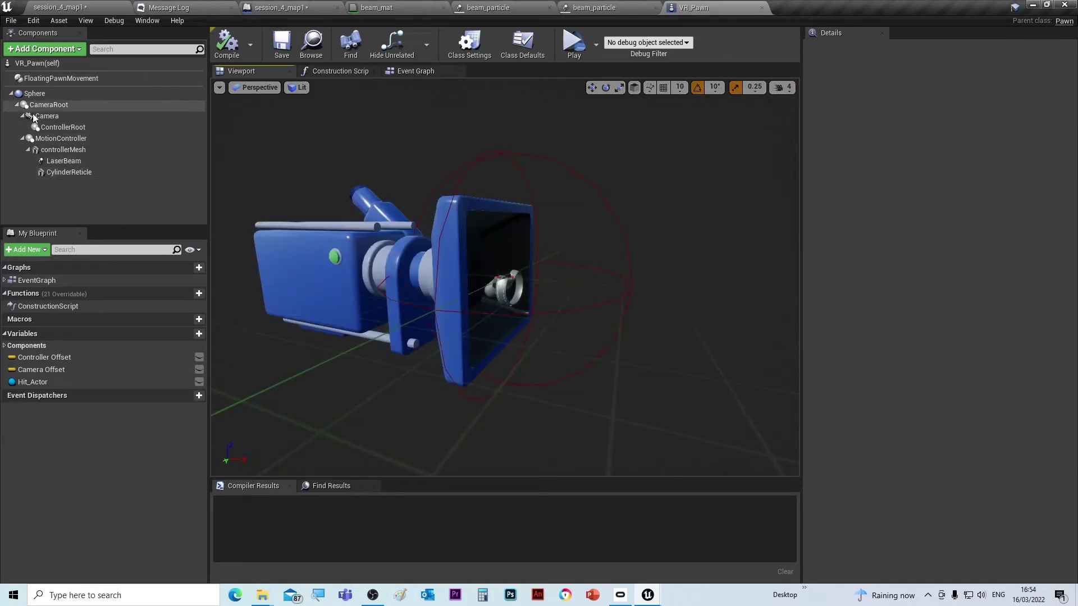
drag(209, 226, 228, 225)
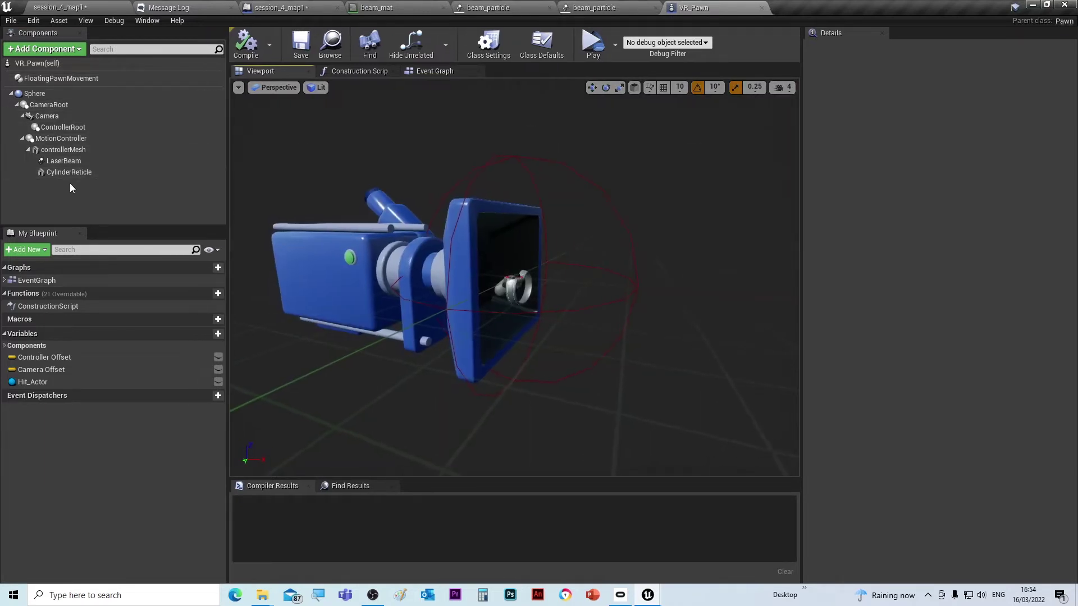
click(89, 225)
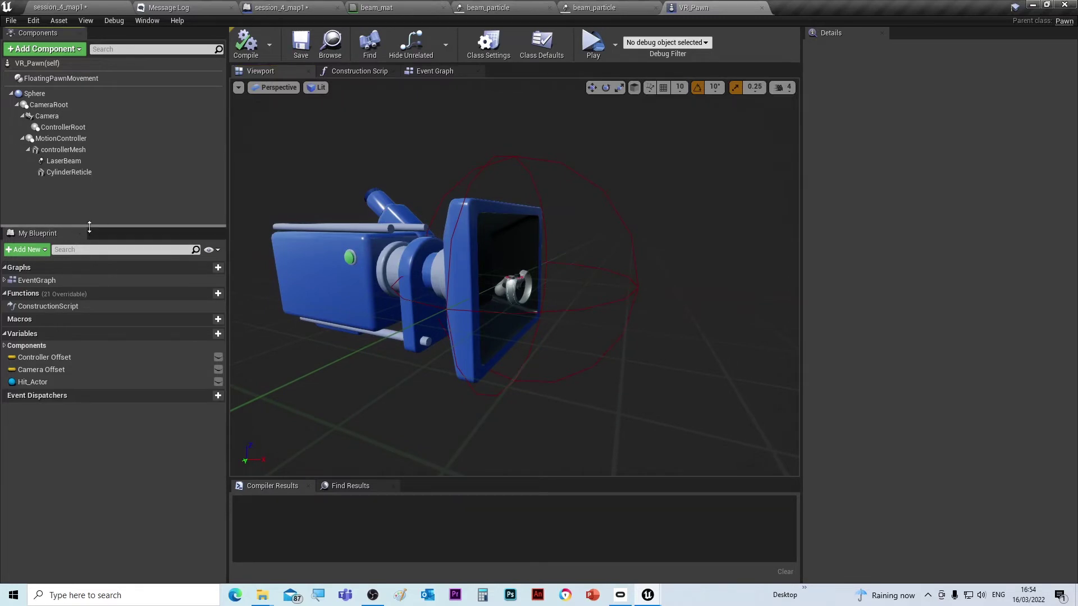
mouse_move(89, 225)
mouse_down()
mouse_move(89, 252)
mouse_move(87, 232)
mouse_up()
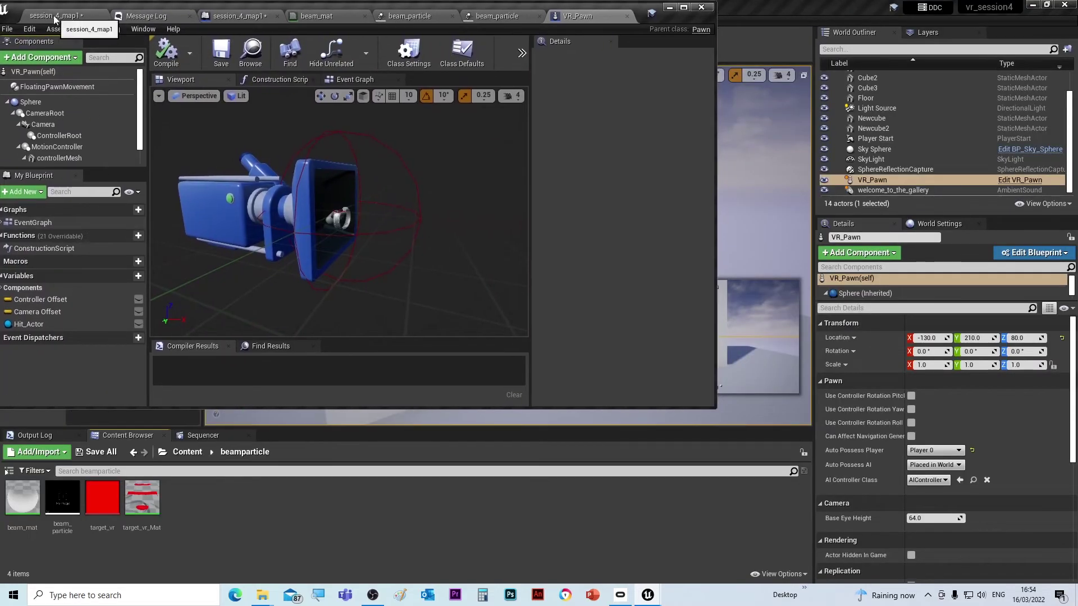
- Save the session_4_map1 level and close the vr_session5 project's editor
drag(55, 20, 188, 19)
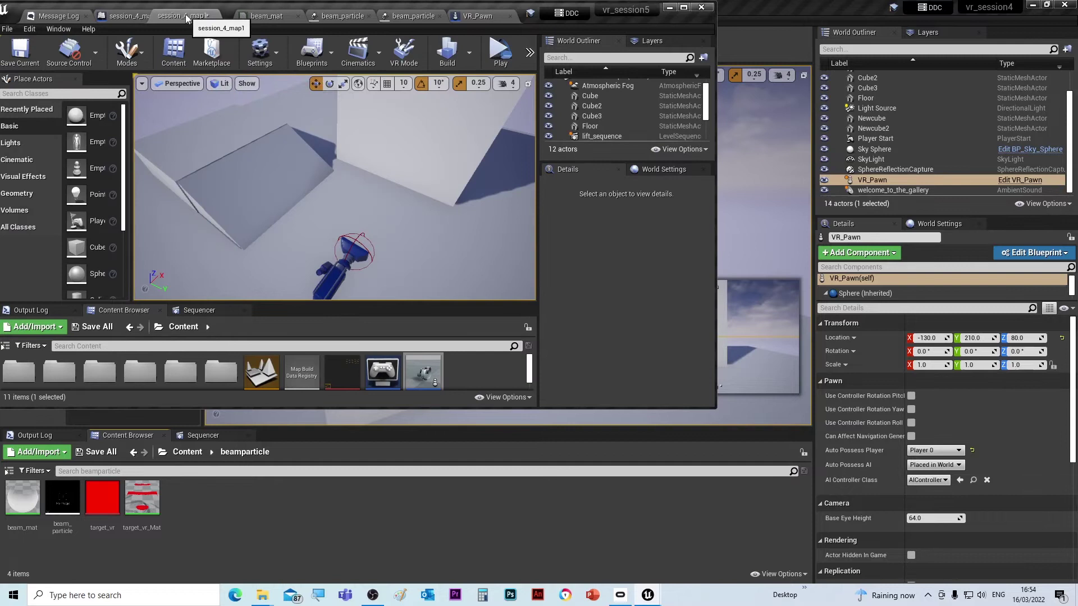
click(698, 8)
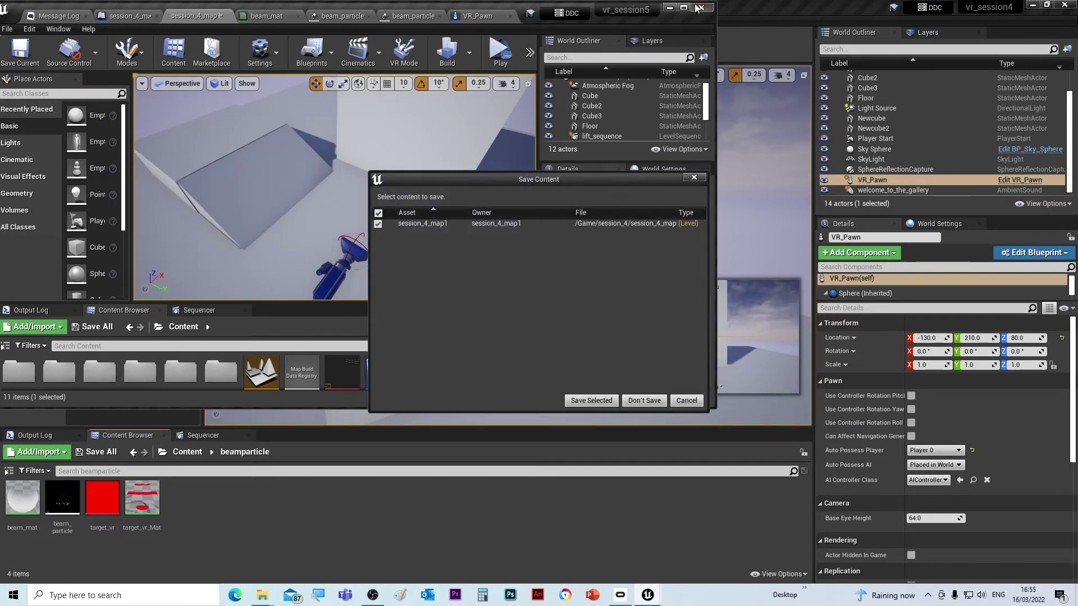
click(578, 400)
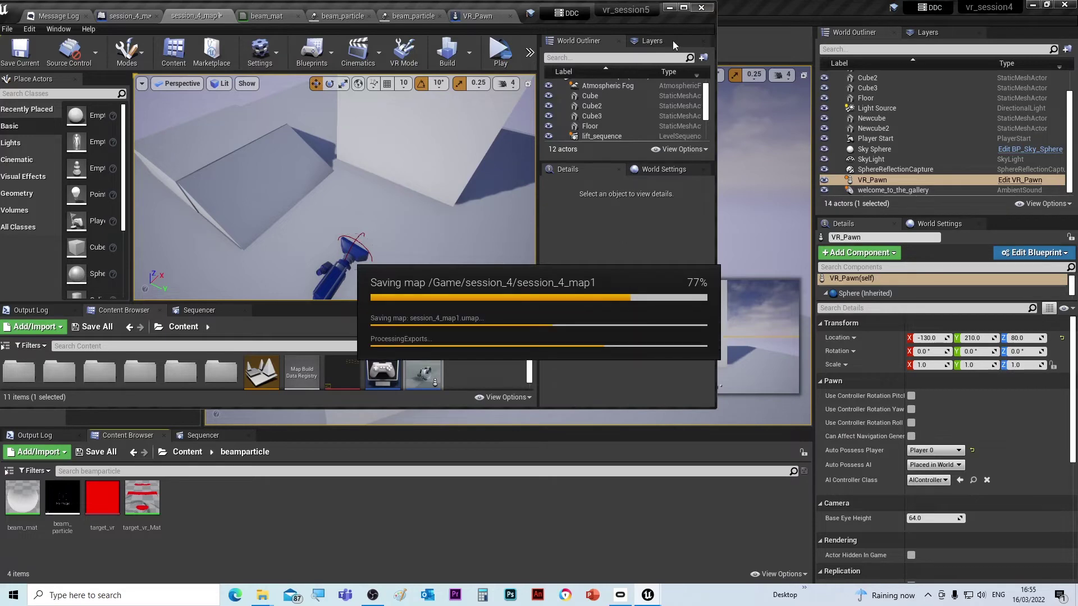
click(704, 9)
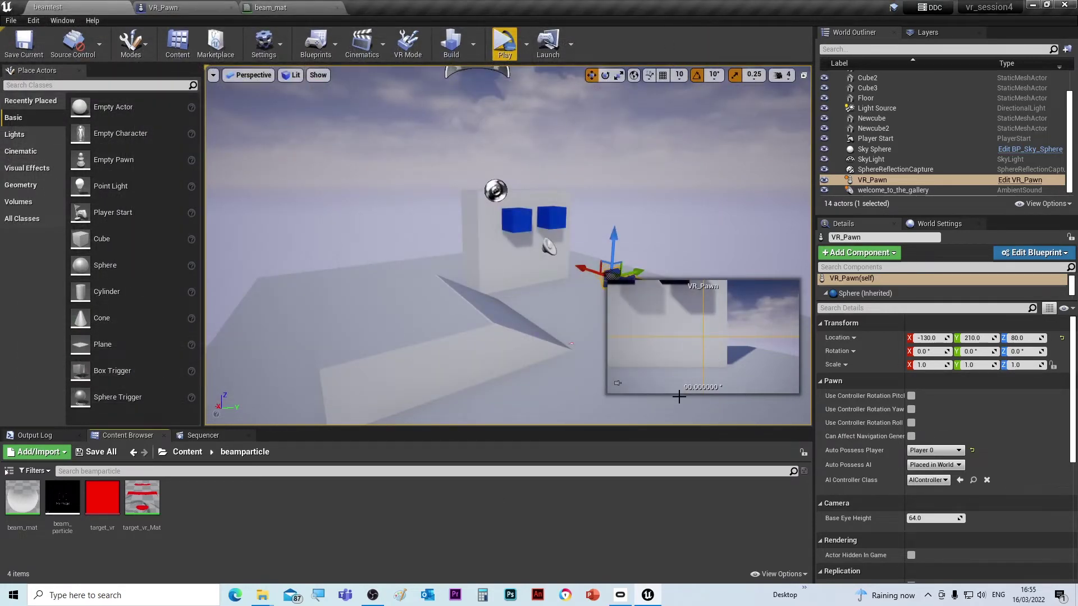
- Browse to the beamparticle folder in the vr_session4 project and open the placed VR_Pawn's blueprint for editing
click(647, 596)
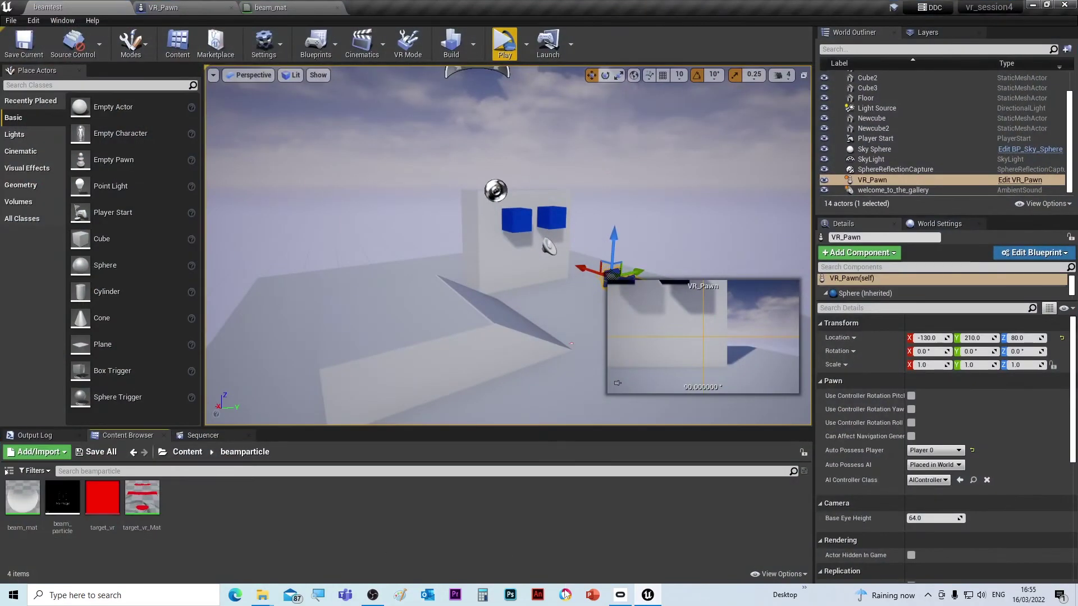
mouse_move(373, 597)
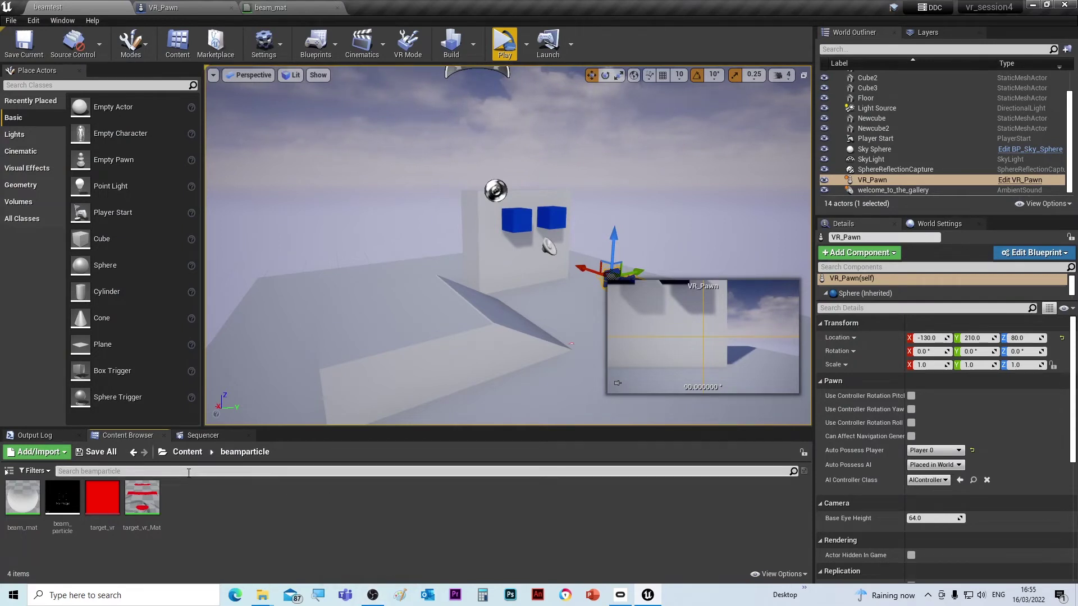
click(182, 452)
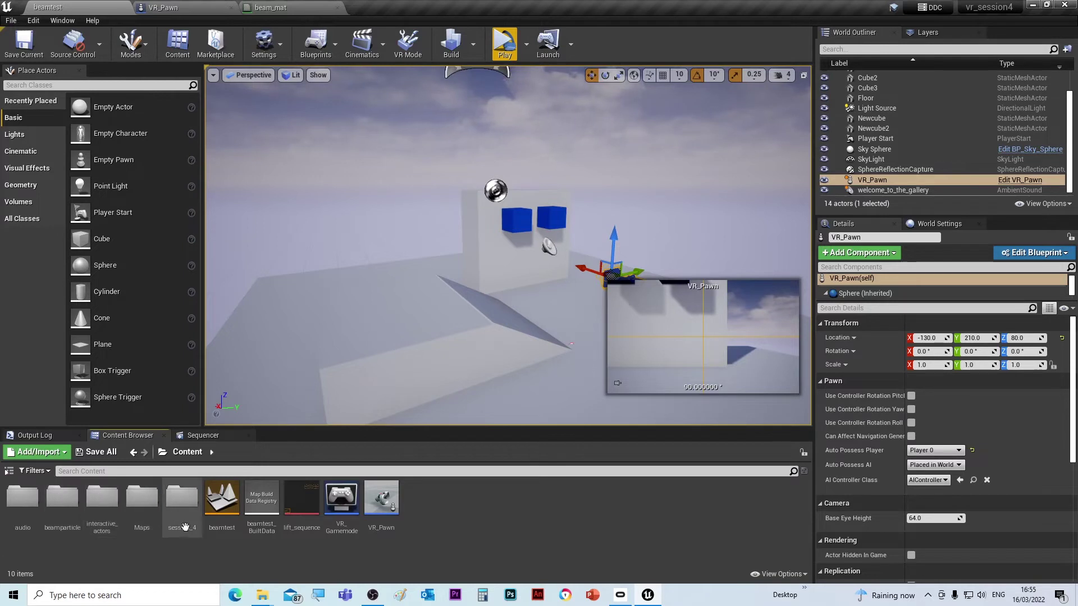
click(62, 499)
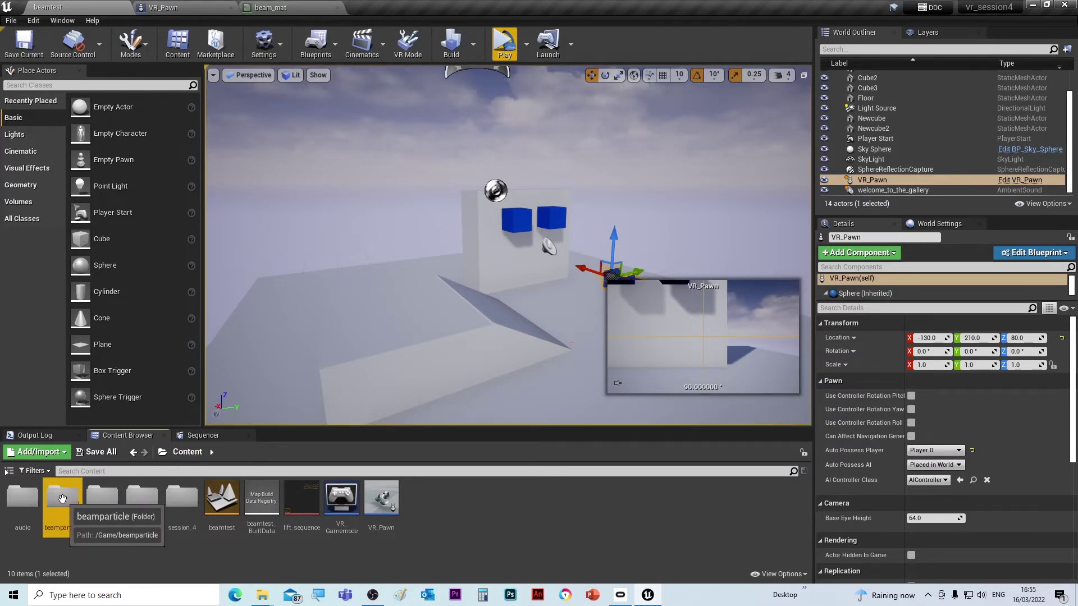
double_click(63, 498)
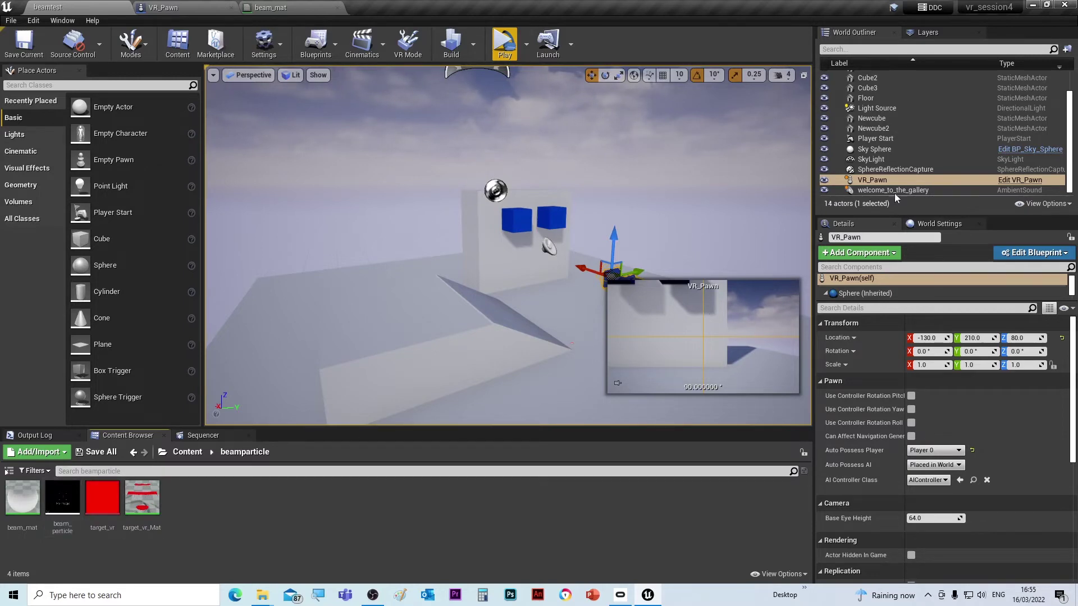
click(1020, 181)
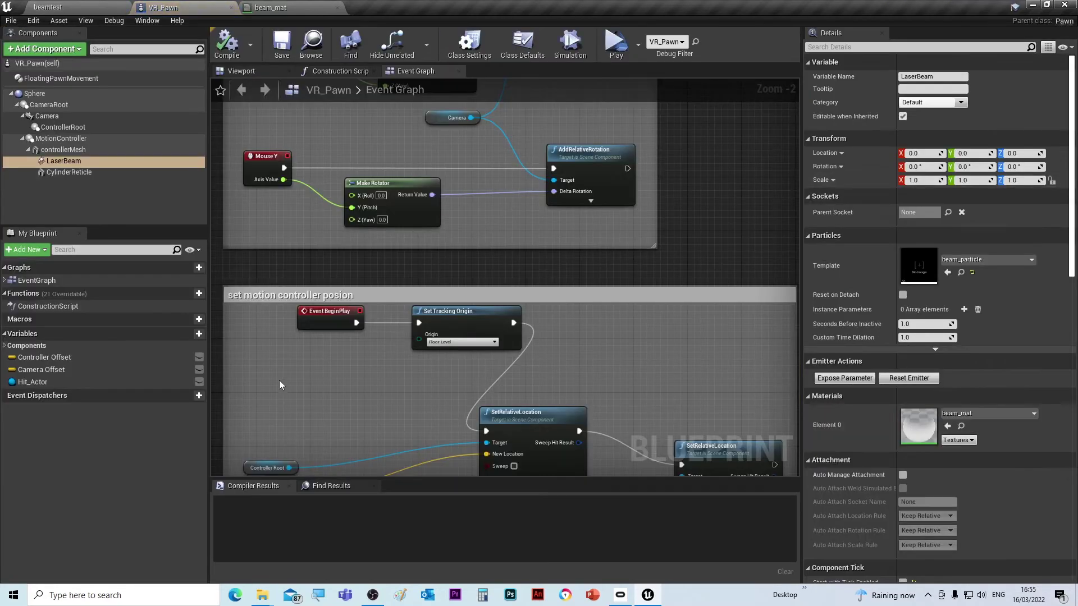
- Inspect the controllerMesh component and the LaserBeam particle component nested beneath it in the VR_Pawn hierarchy
click(100, 210)
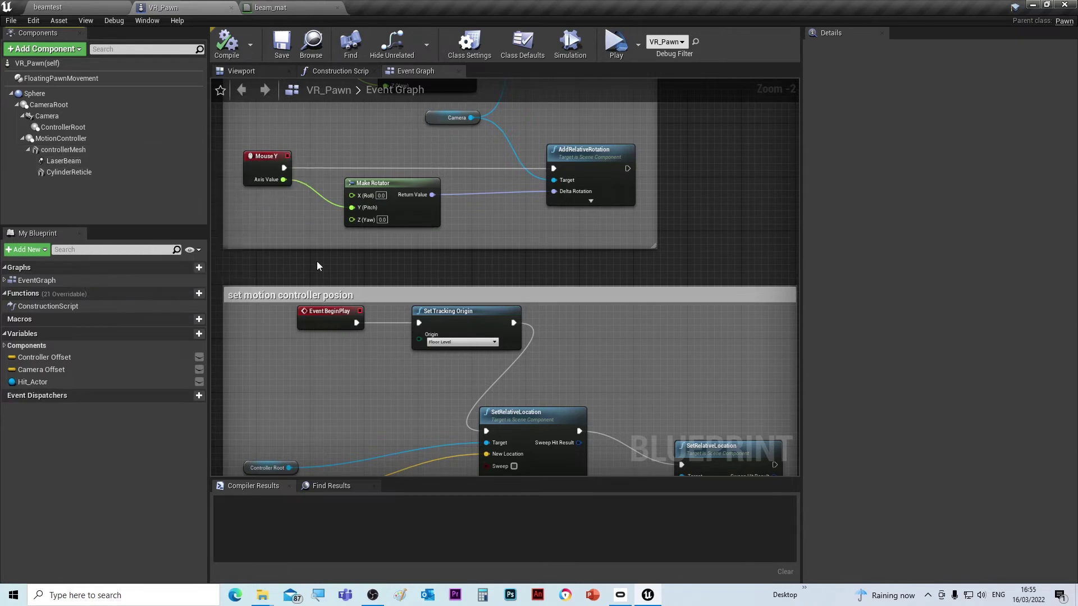
click(61, 149)
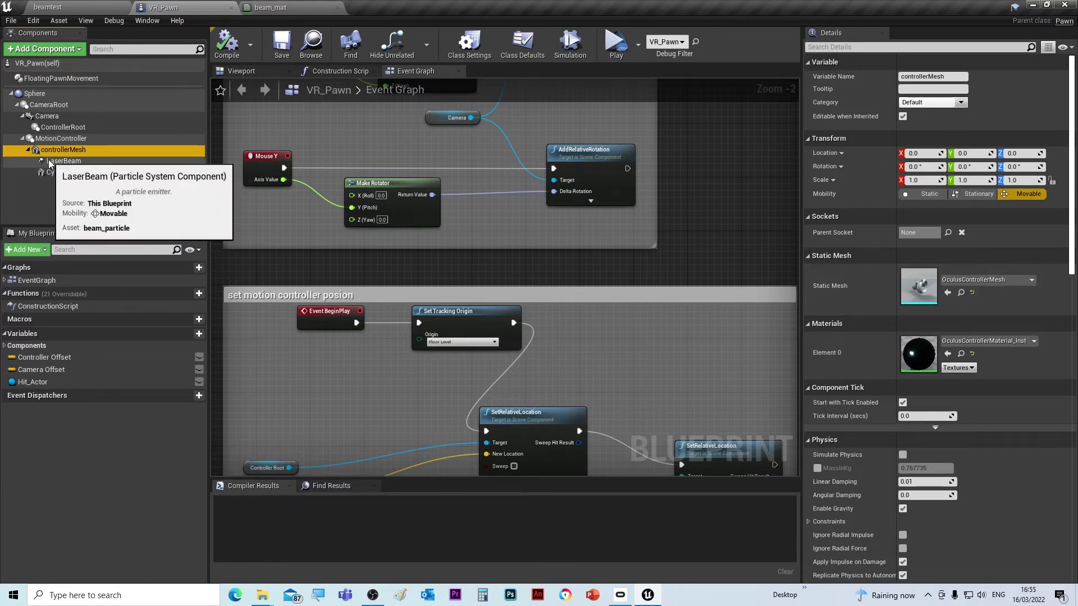
click(78, 162)
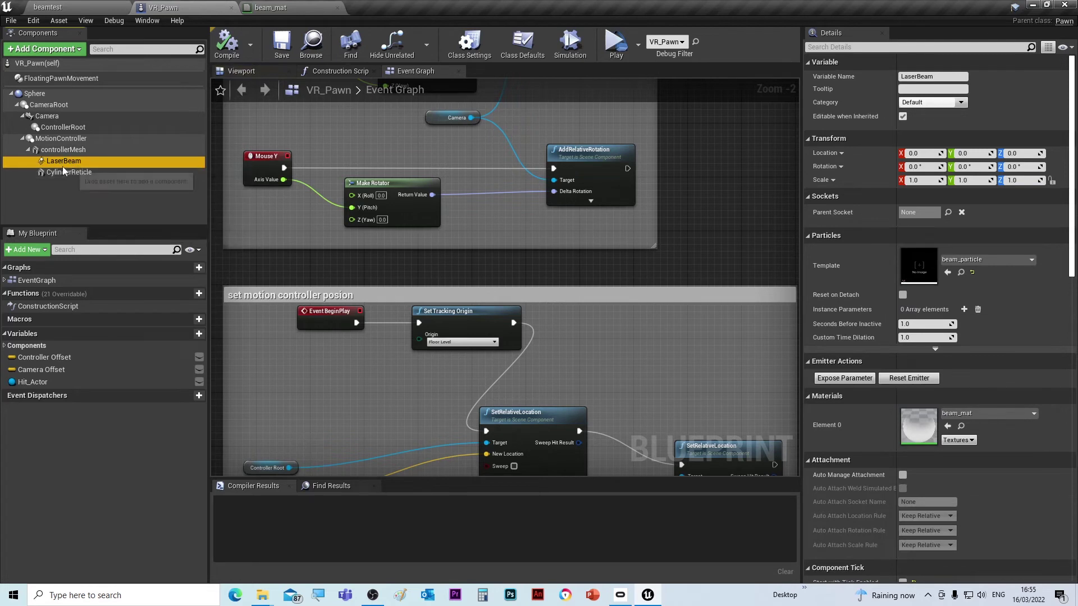
- Add a Particle System component beneath LaserBeam in the VR_Pawn blueprint
click(80, 50)
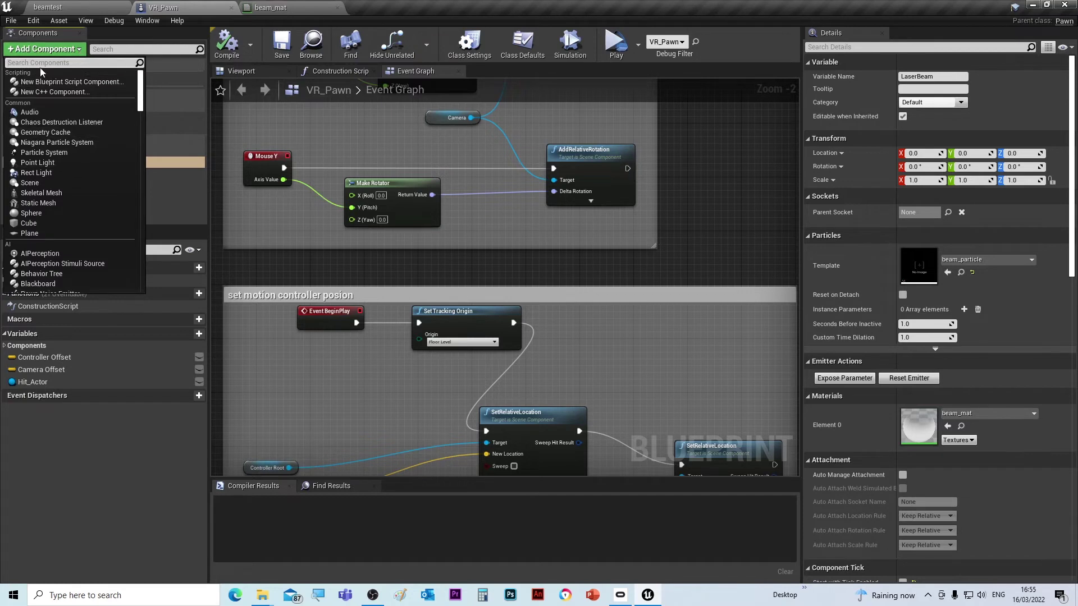
text(b)
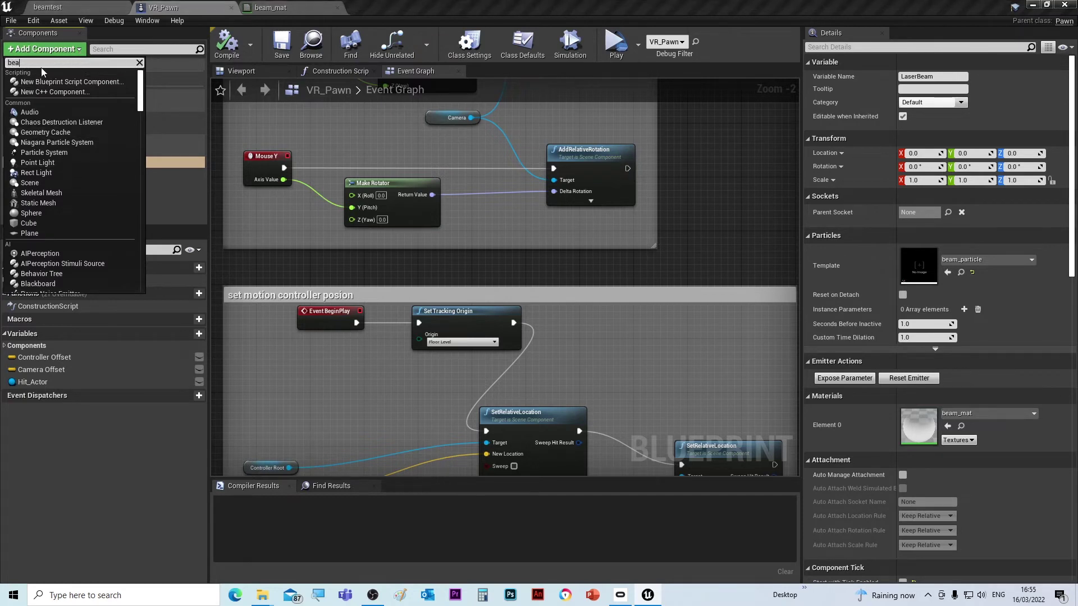
text(ea)
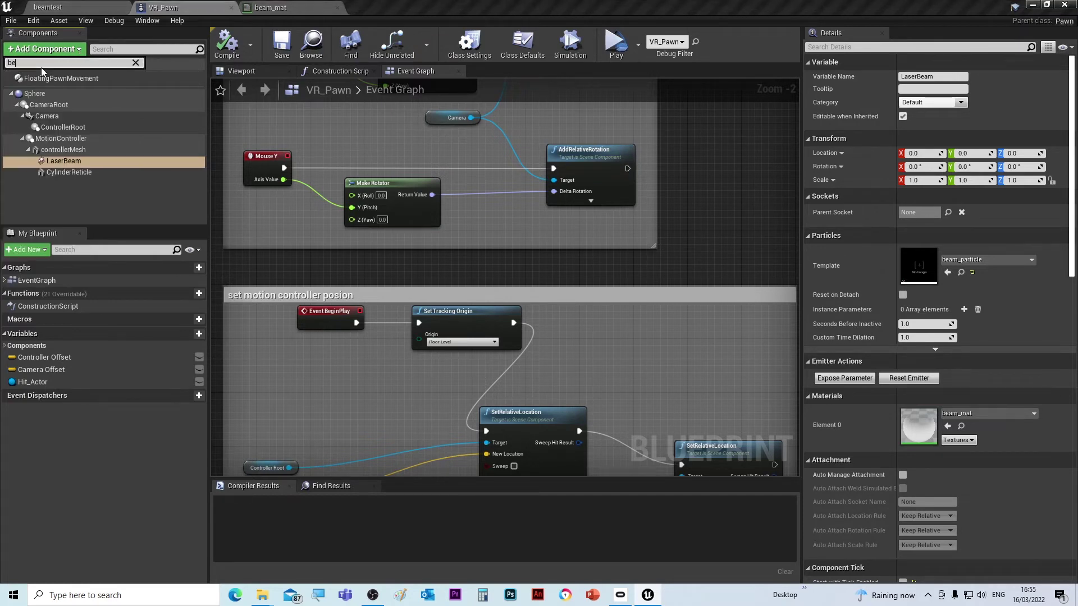
key(BackSpace)
key(BackSpace)
text(part)
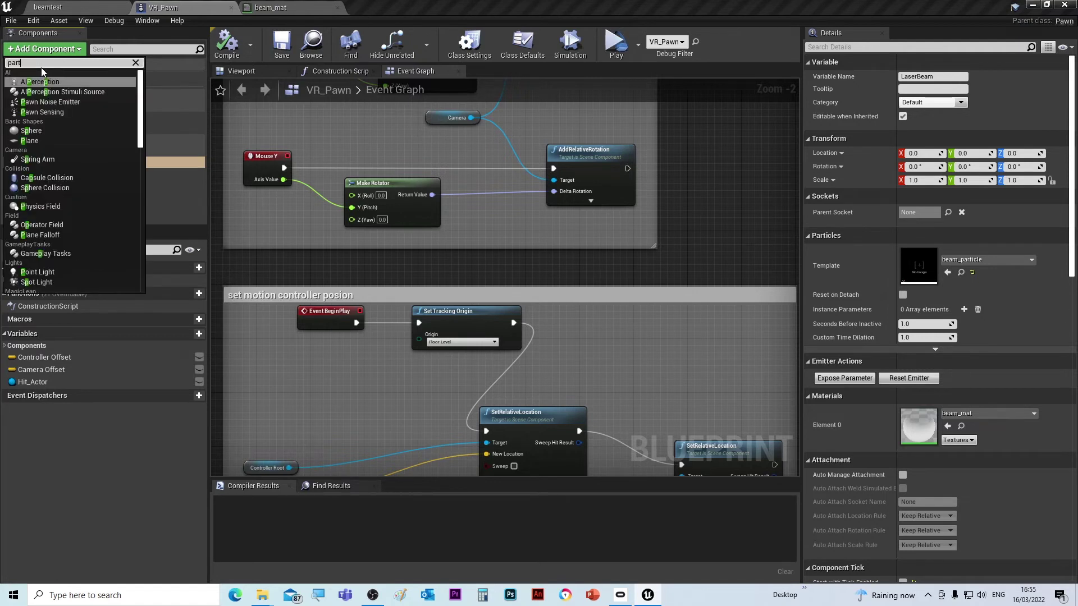
text(iocle)
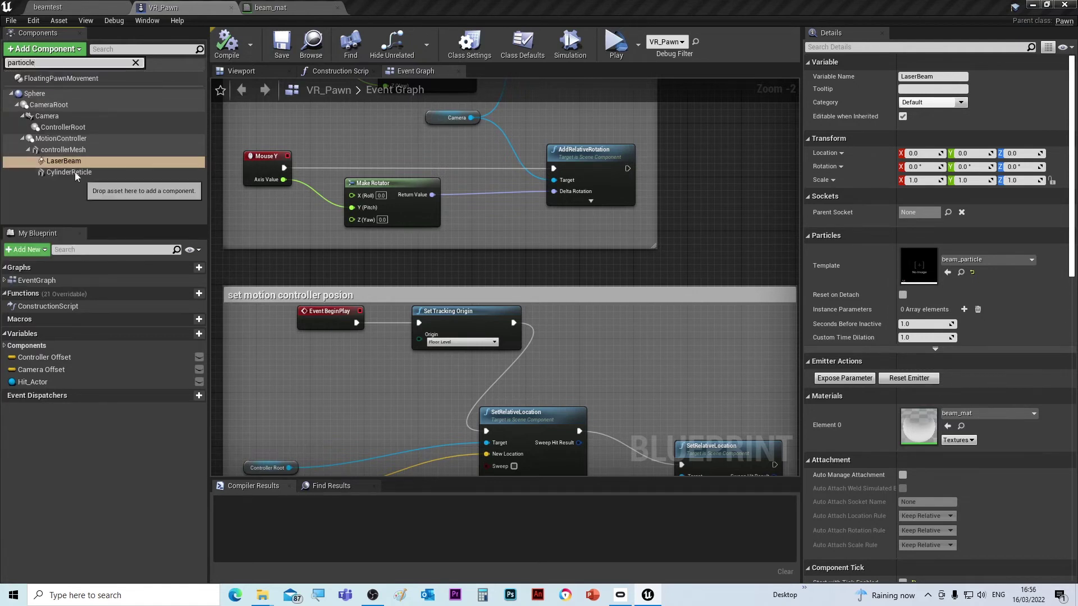
key(BackSpace)
key(BackSpace)
key(BackSpace)
key(BackSpace)
text(cl)
key(BackSpace)
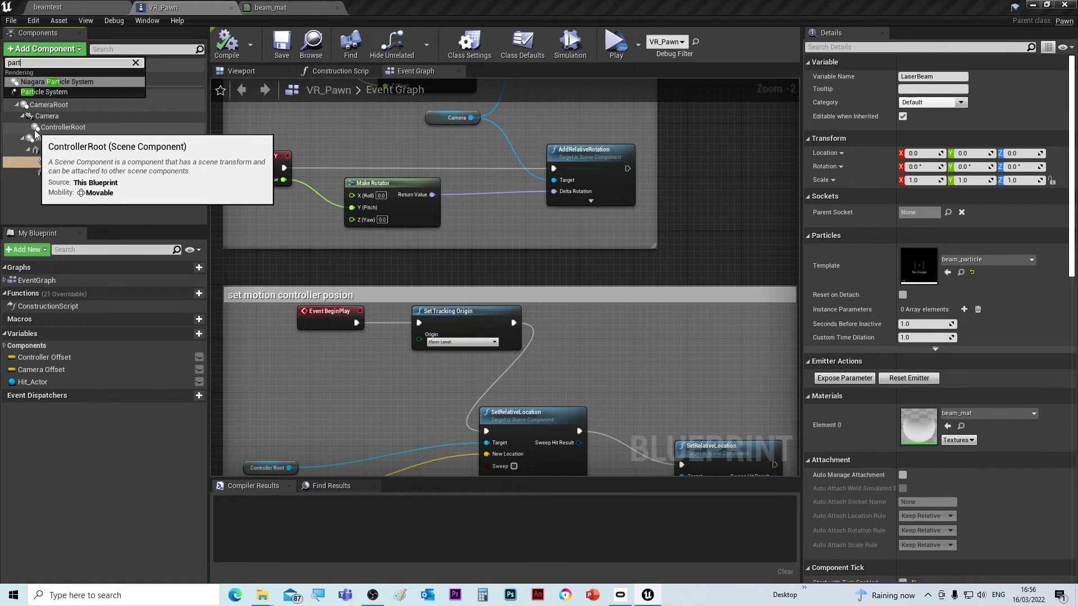
click(41, 93)
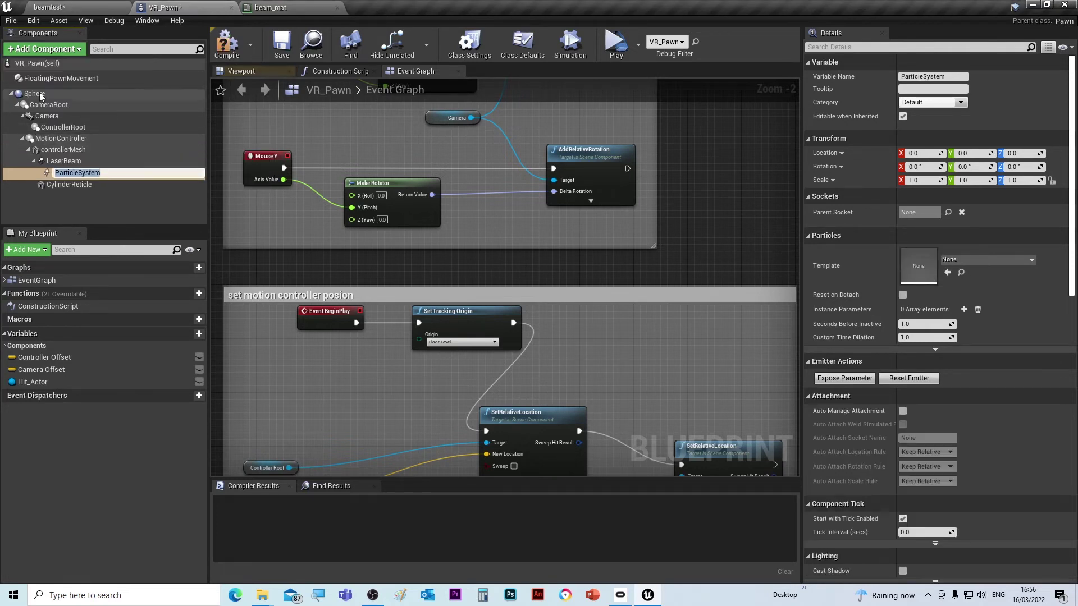
- Delete the extra Particle System component nested beneath LaserBeam, leaving its default name unedited
click(61, 172)
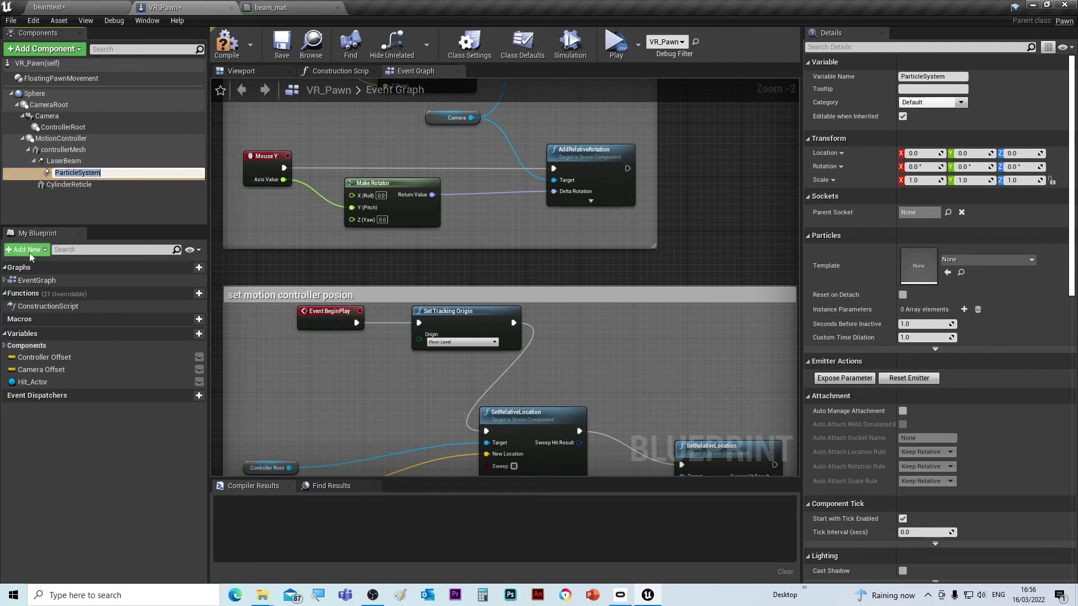
key(BackSpace)
key(Escape)
key(Delete)
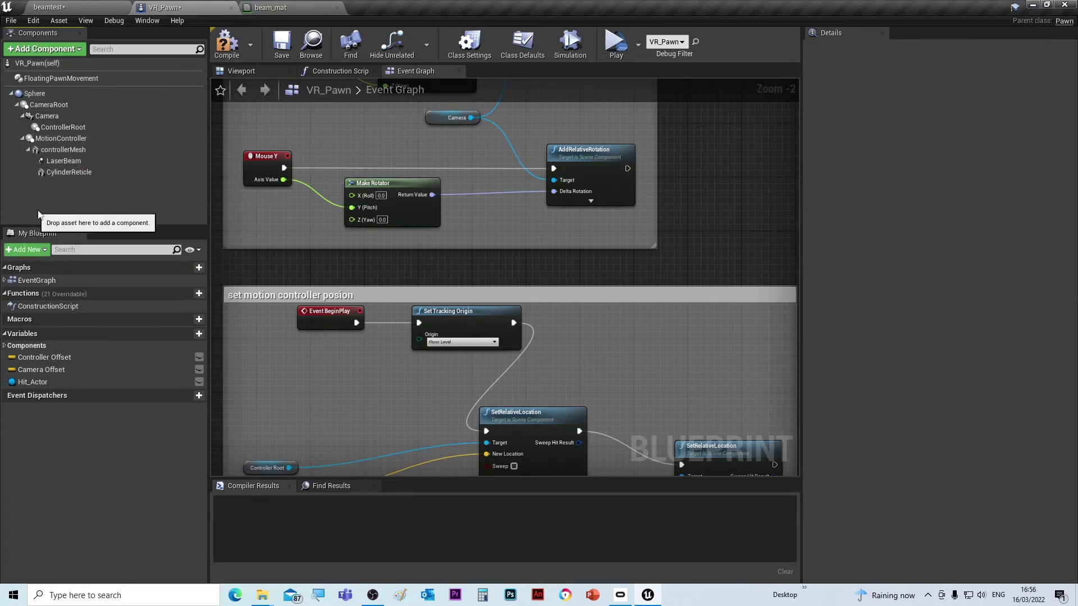
- Check the LaserBeam component's particle template and the available particle assets, keeping beam_particle assigned
click(60, 161)
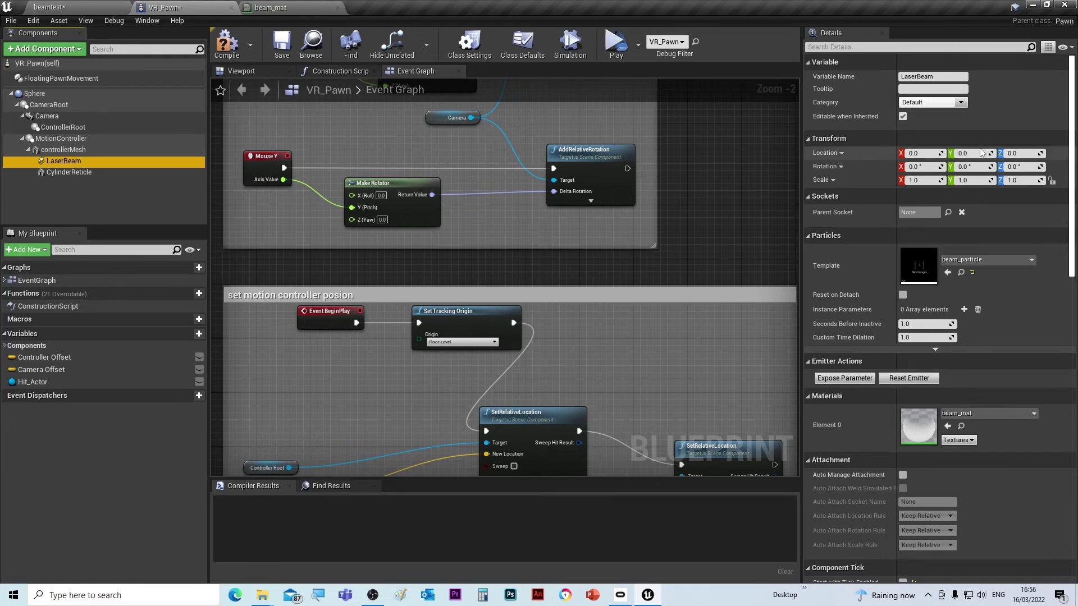
click(982, 260)
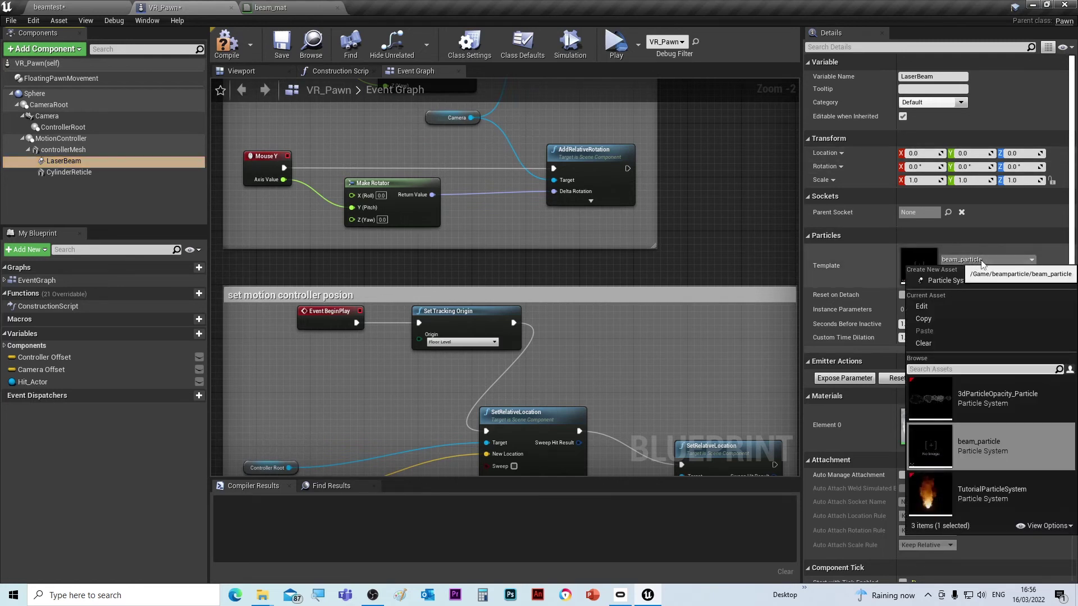
click(961, 261)
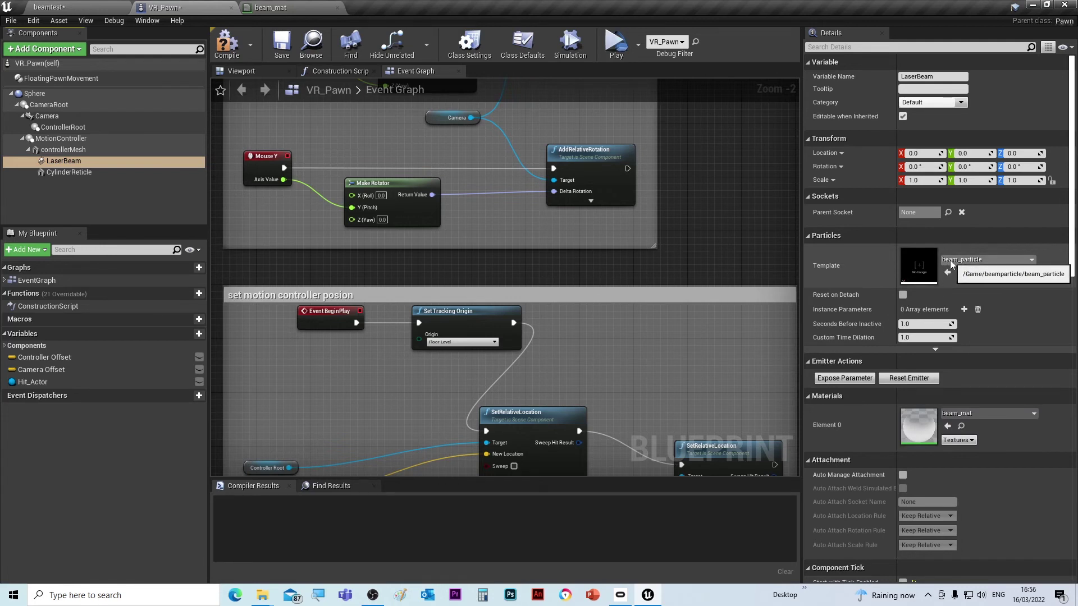
- Examine the LaserBeam component's placement at the controller mesh in the blueprint's 3D viewport, close up and from an angle
click(242, 71)
scroll(507, 277, up, 5)
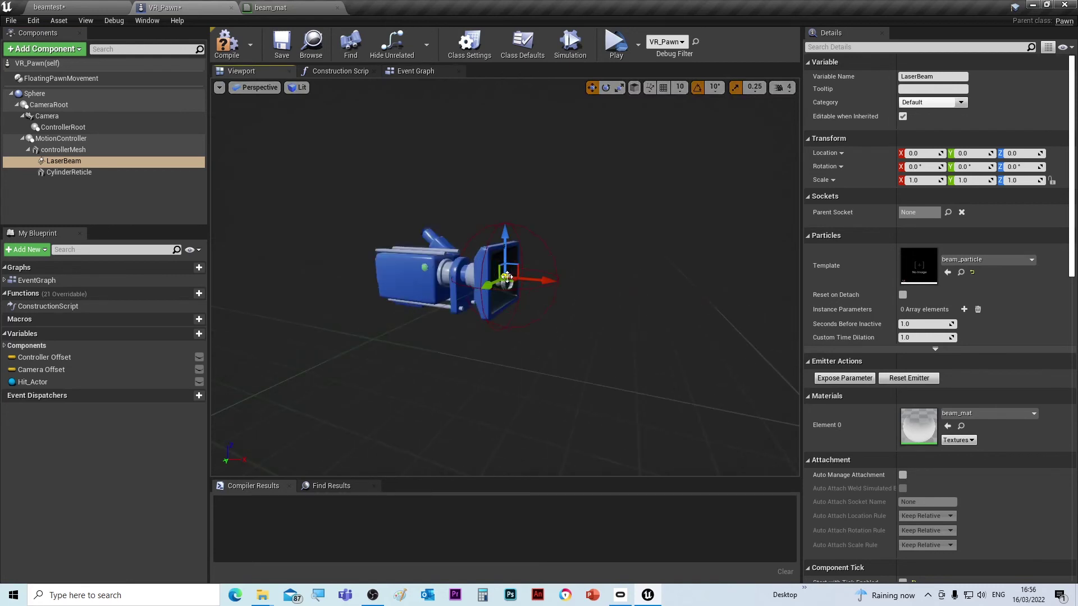
scroll(507, 277, up, 3)
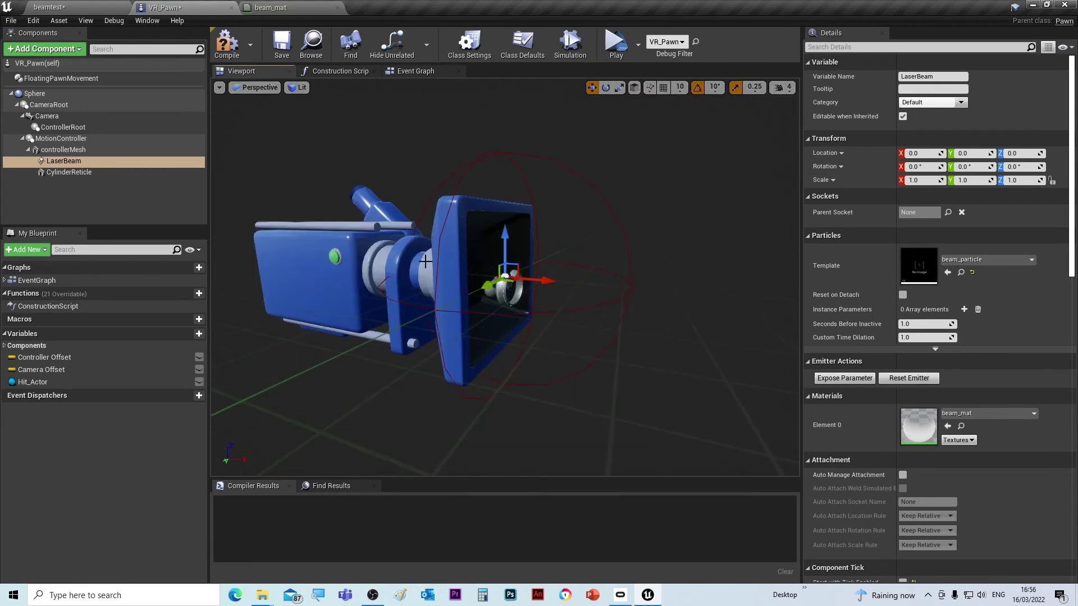
mouse_move(427, 267)
alt+mouse_down()
mouse_move(396, 281)
mouse_move(365, 343)
mouse_move(376, 295)
mouse_move(432, 275)
alt+mouse_up()
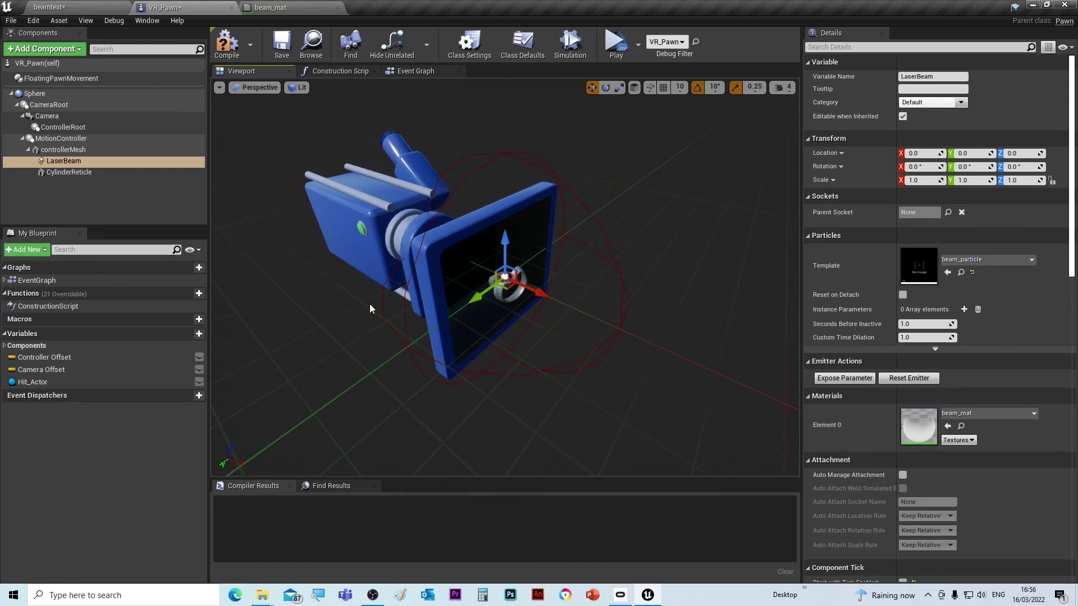
mouse_move(355, 304)
alt+mouse_down()
mouse_move(418, 270)
mouse_move(354, 299)
alt+mouse_up()
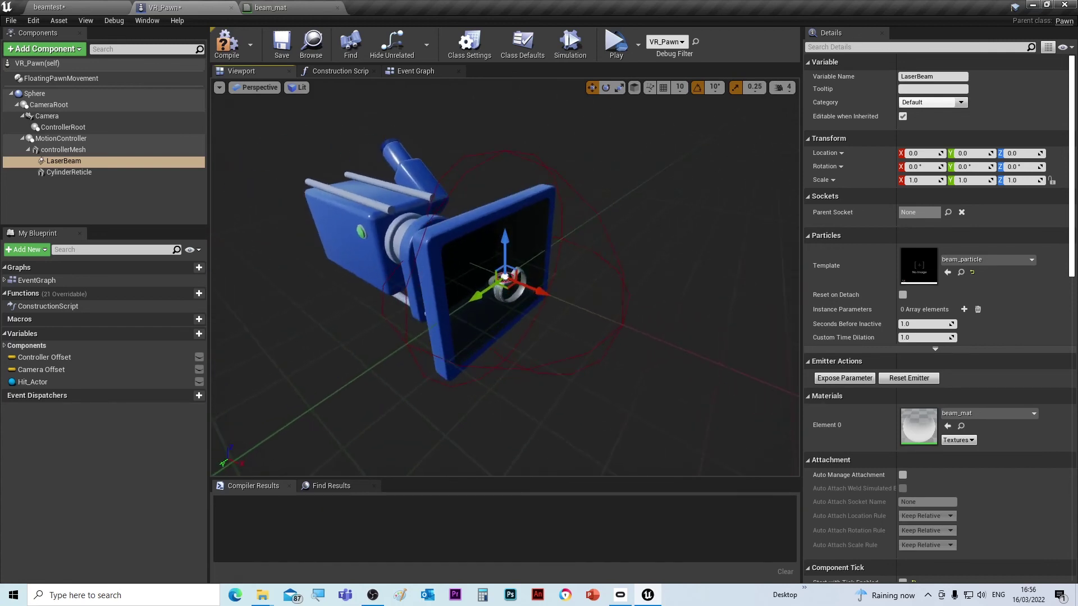